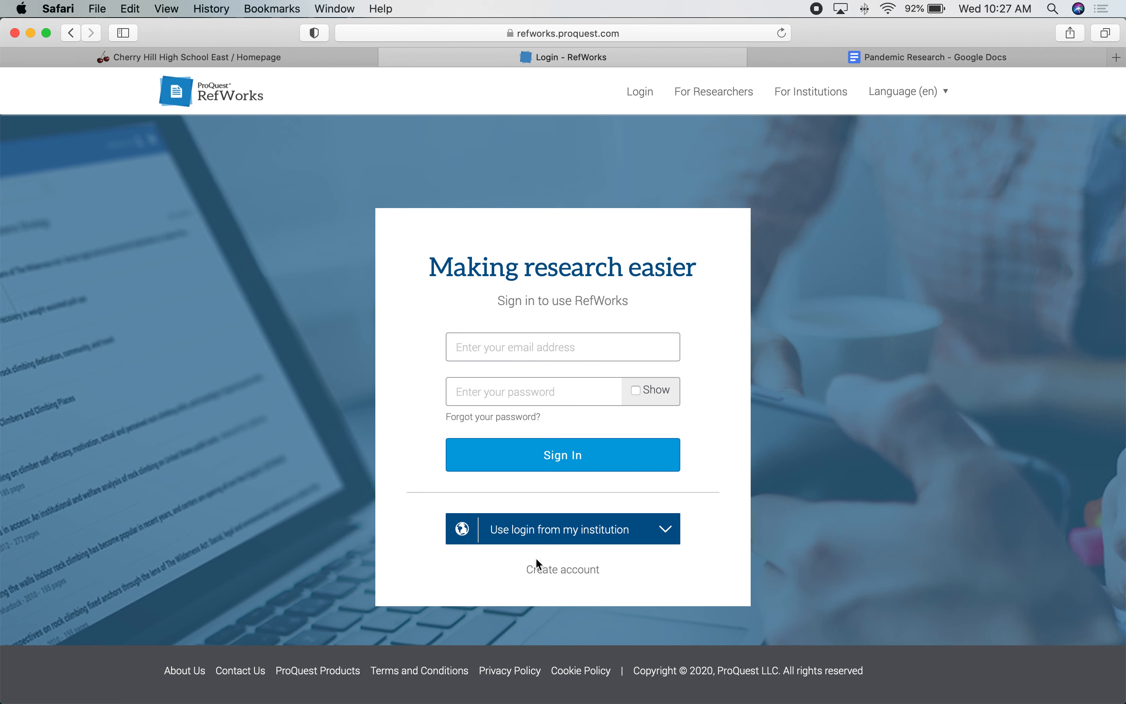
Step: Sign in through the Cherry Hill High School East institutional login and view the library database sign-in instructions image in Preview
click(556, 536)
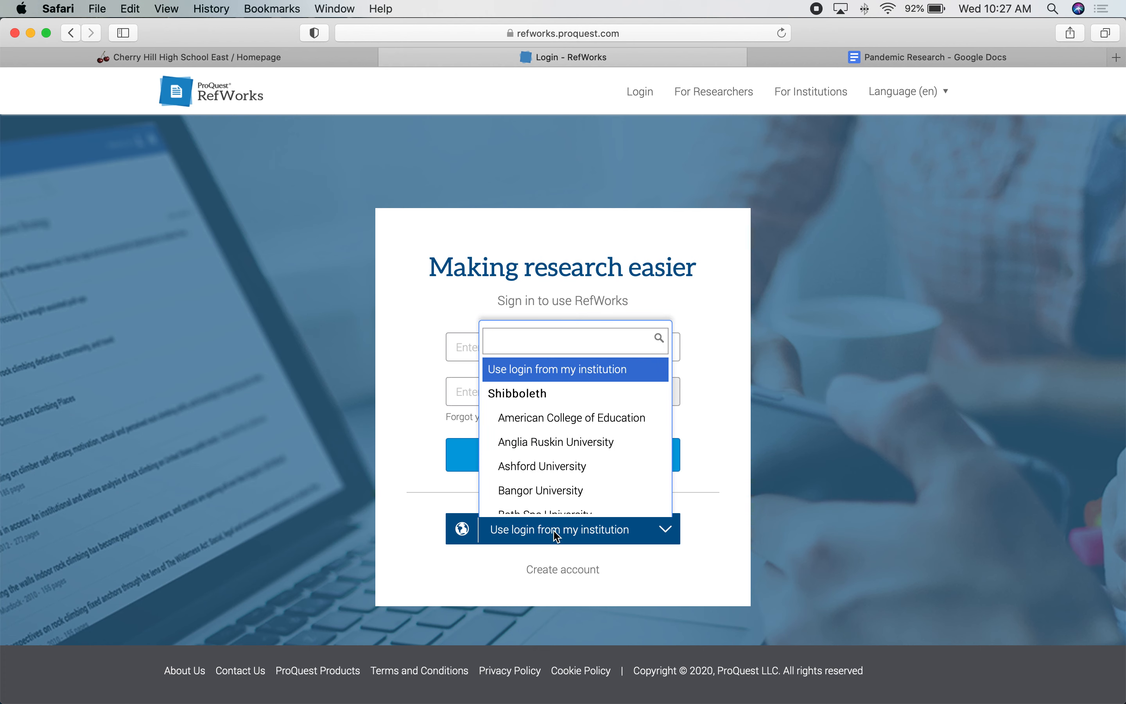
text(cher)
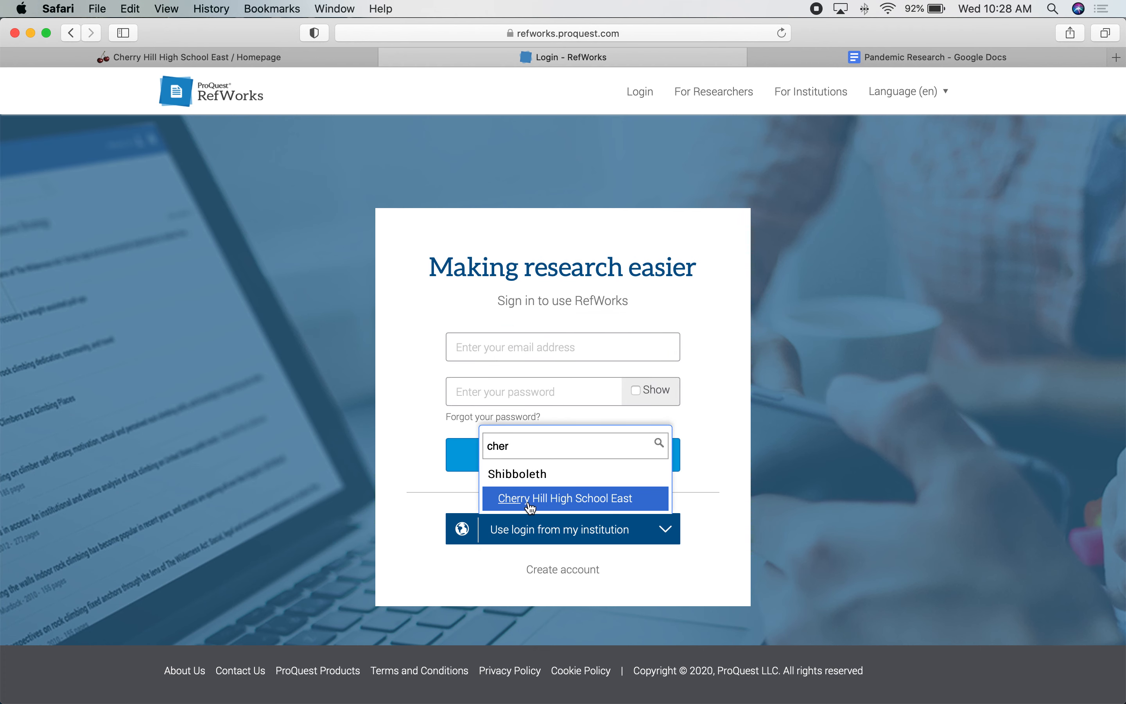
click(572, 498)
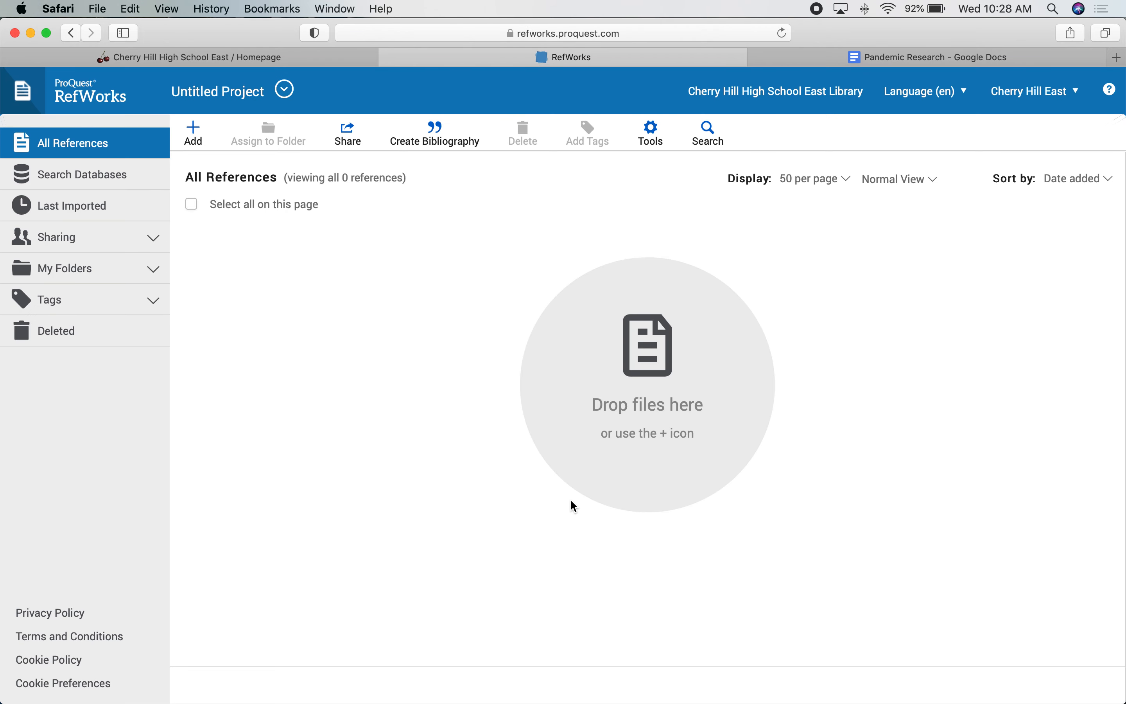
key(super+Tab)
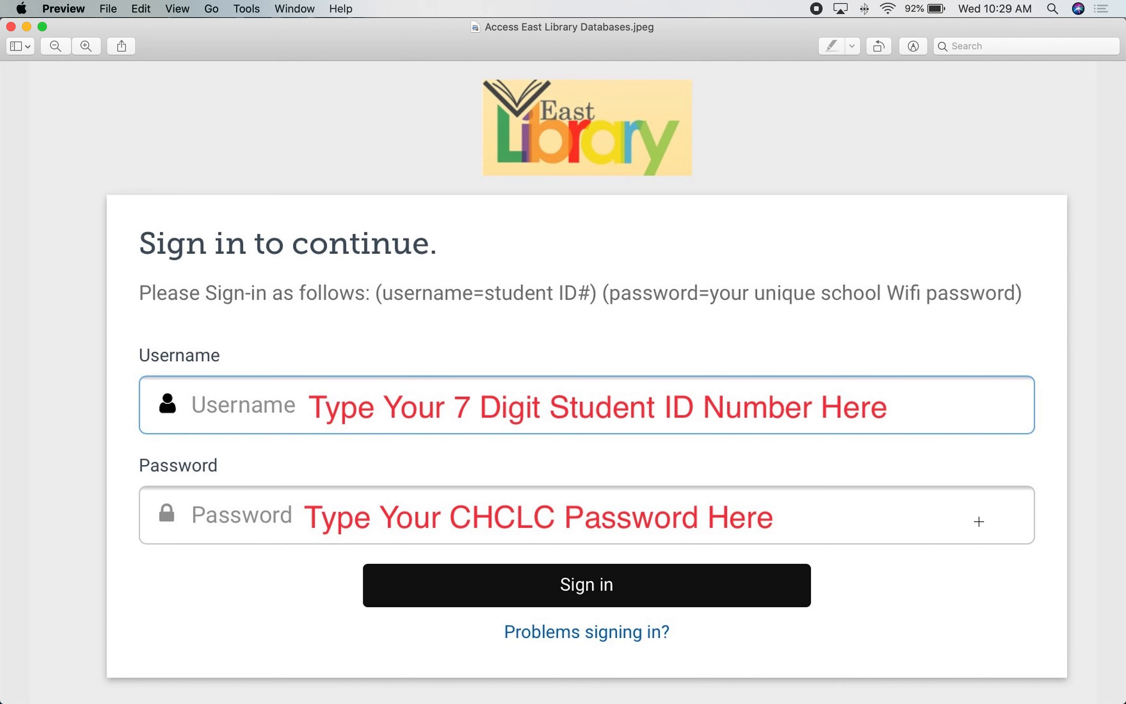
key(super+Tab)
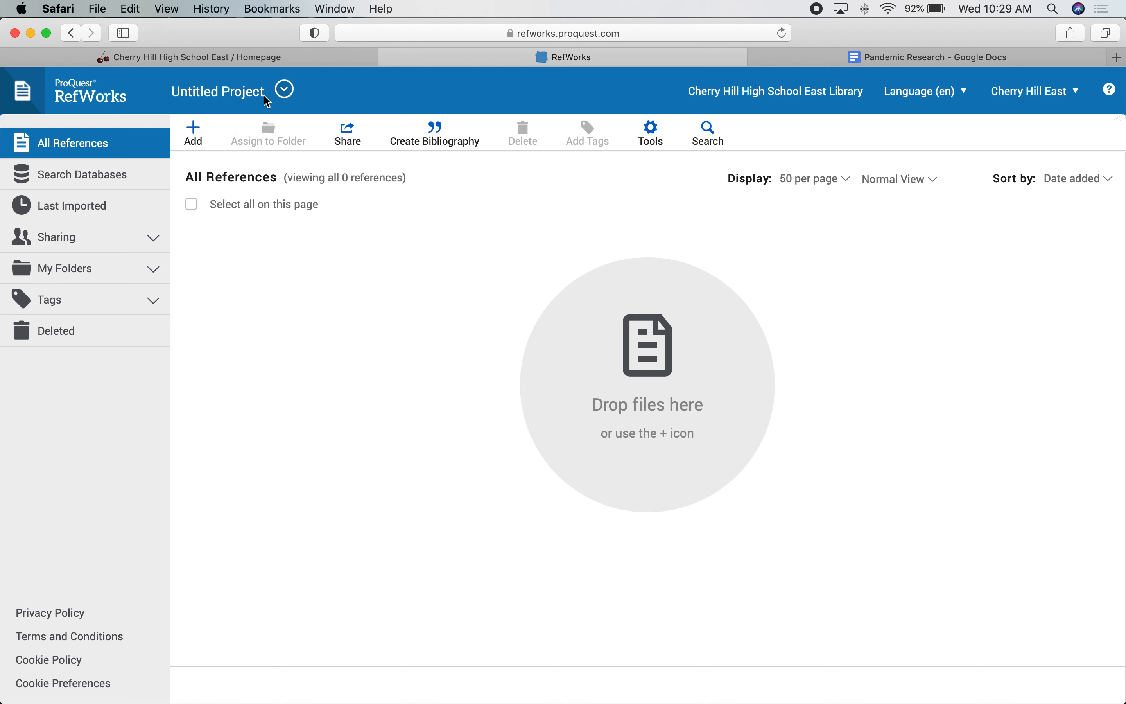
Step: Create a new project named Pandemic Research and open it
click(286, 90)
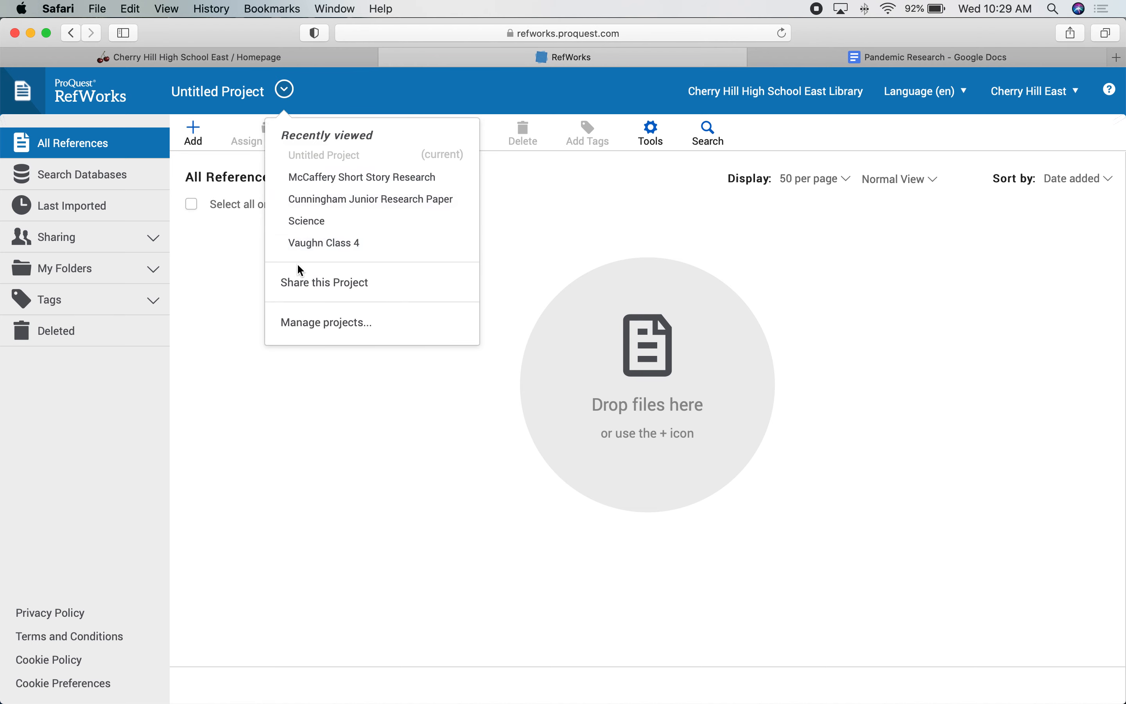
click(314, 324)
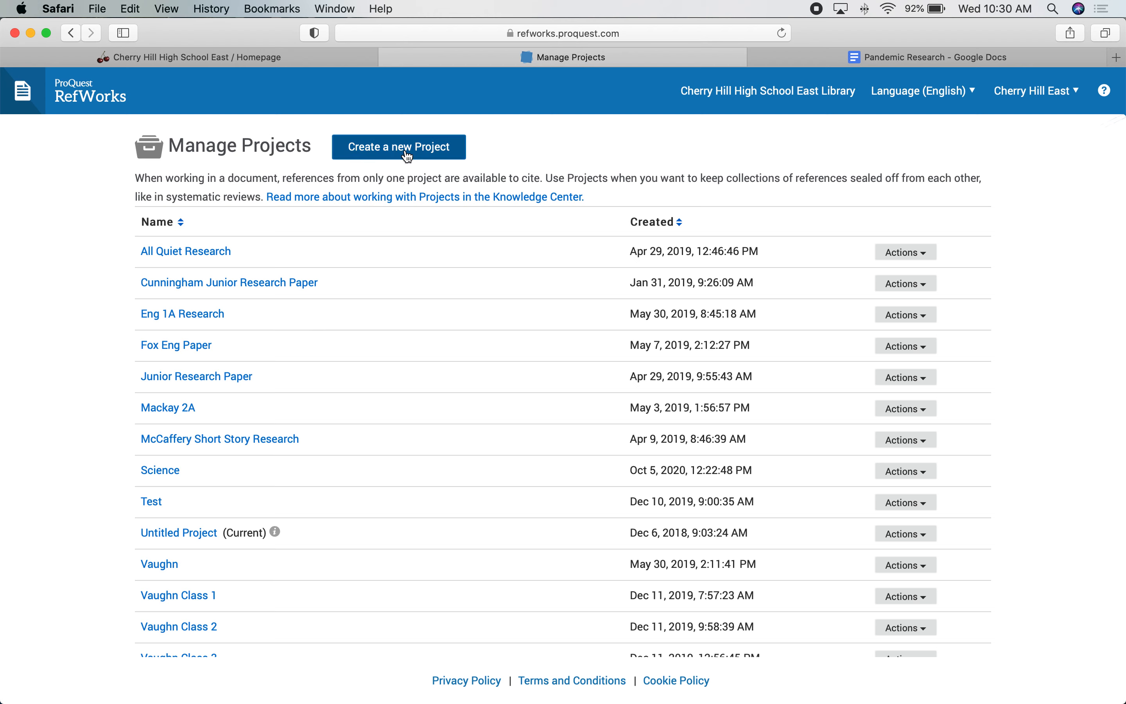
click(373, 147)
text(Pa)
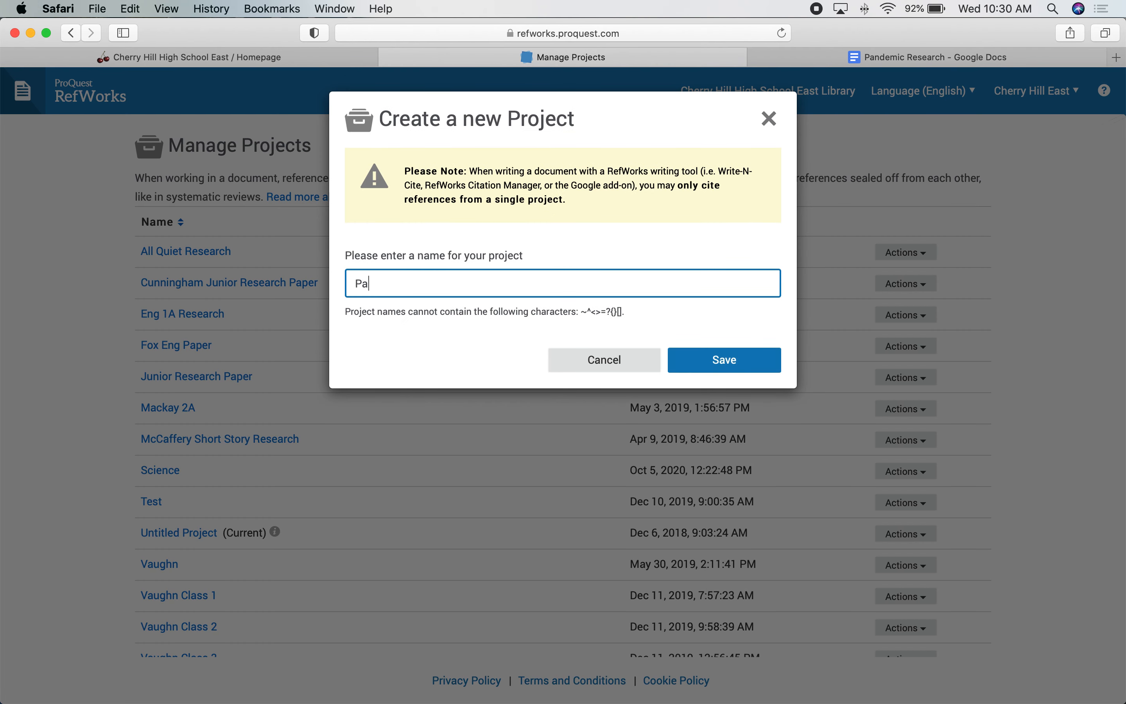
text(ndemic Res)
text(ch)
click(717, 364)
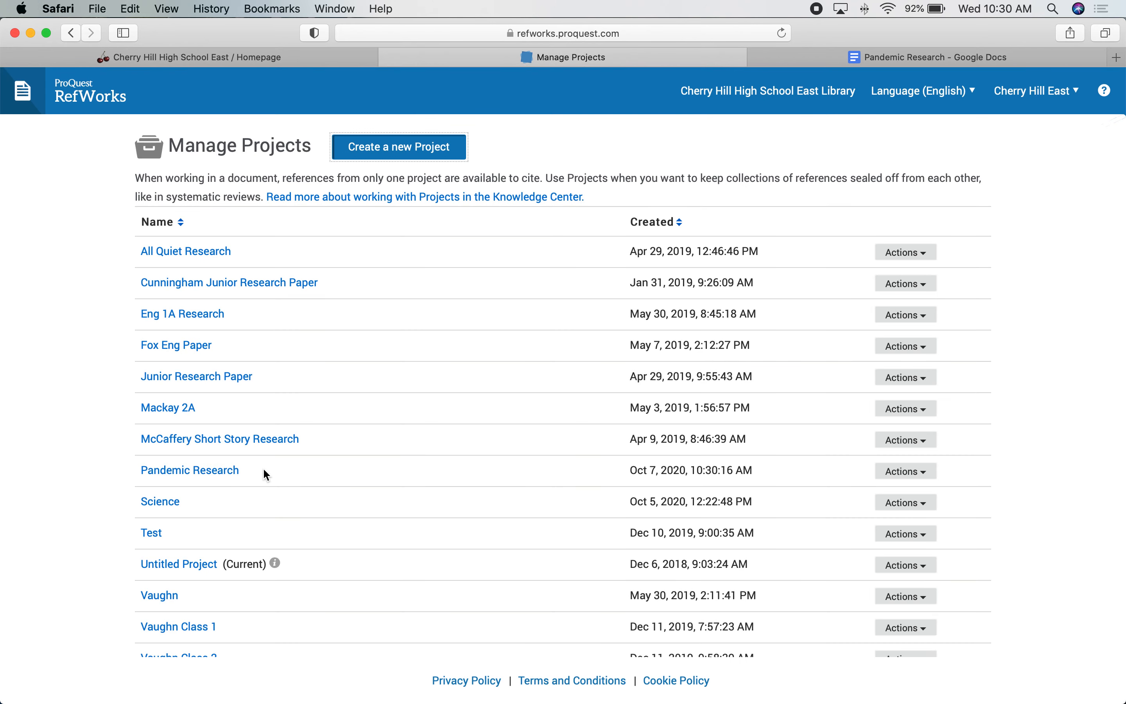
click(195, 472)
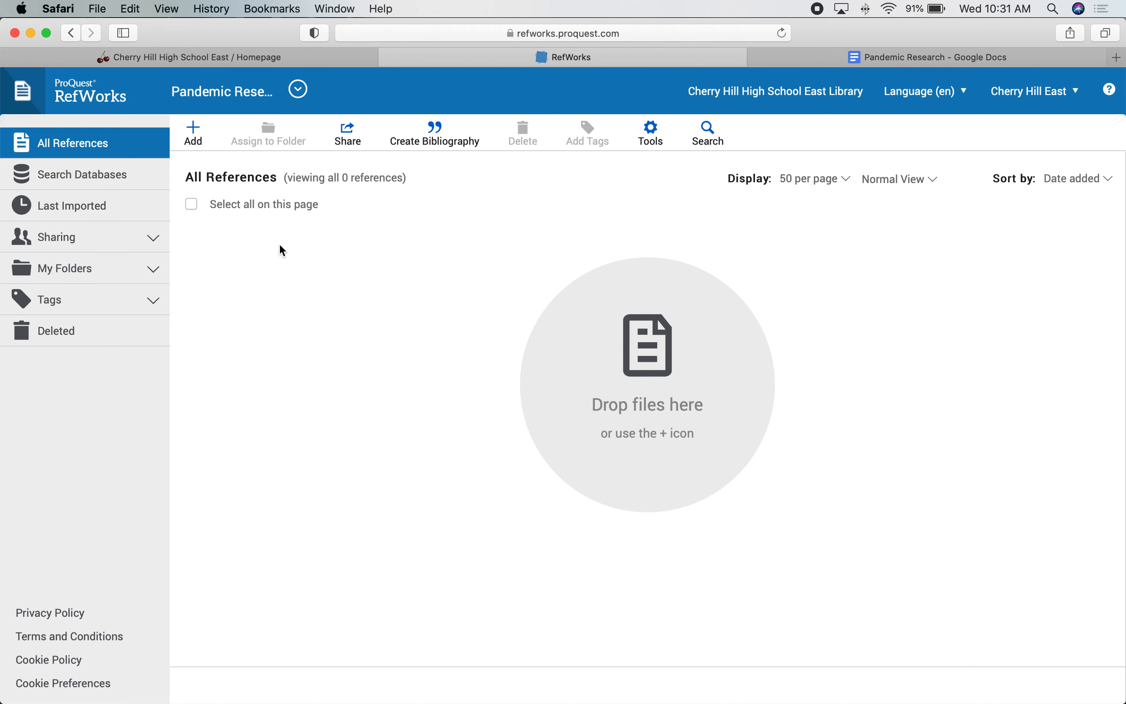
Step: Start a manually entered reference and set its type to Book, Edited Collection
click(193, 136)
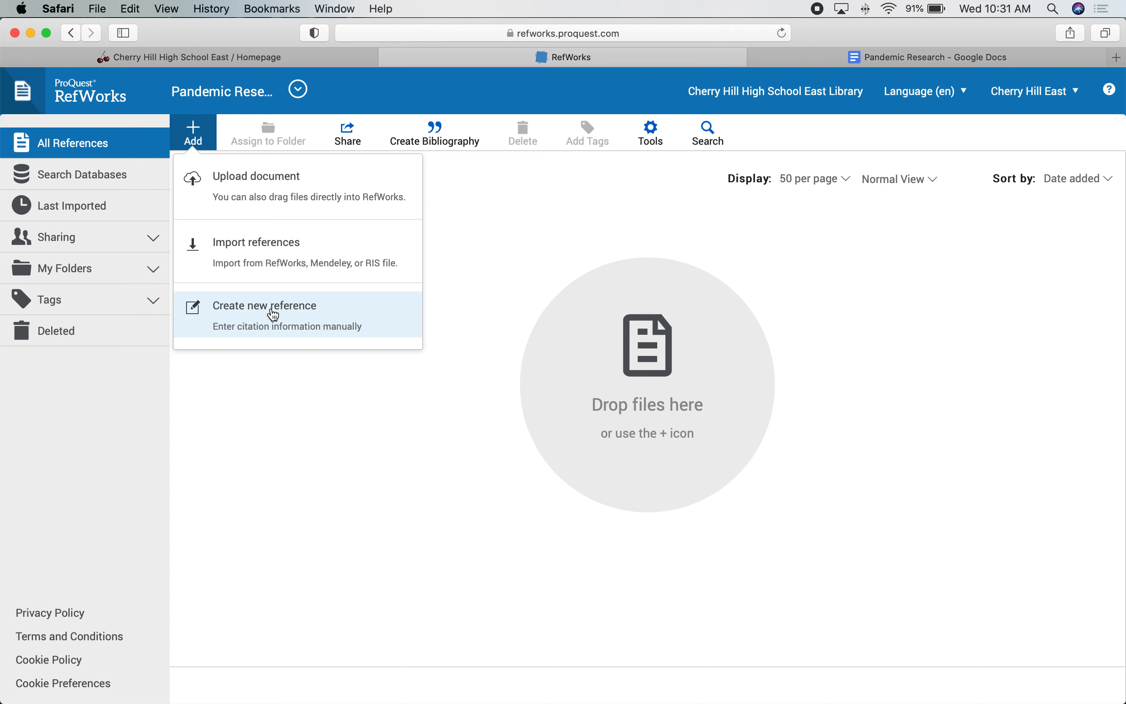
click(310, 316)
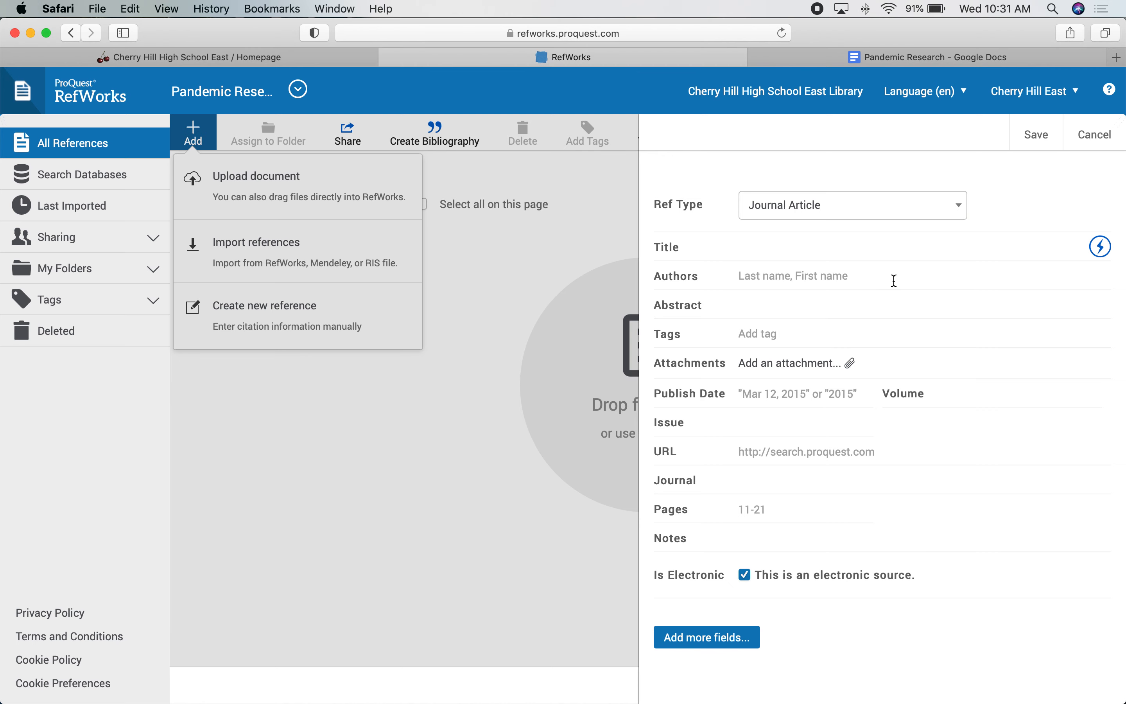
click(934, 212)
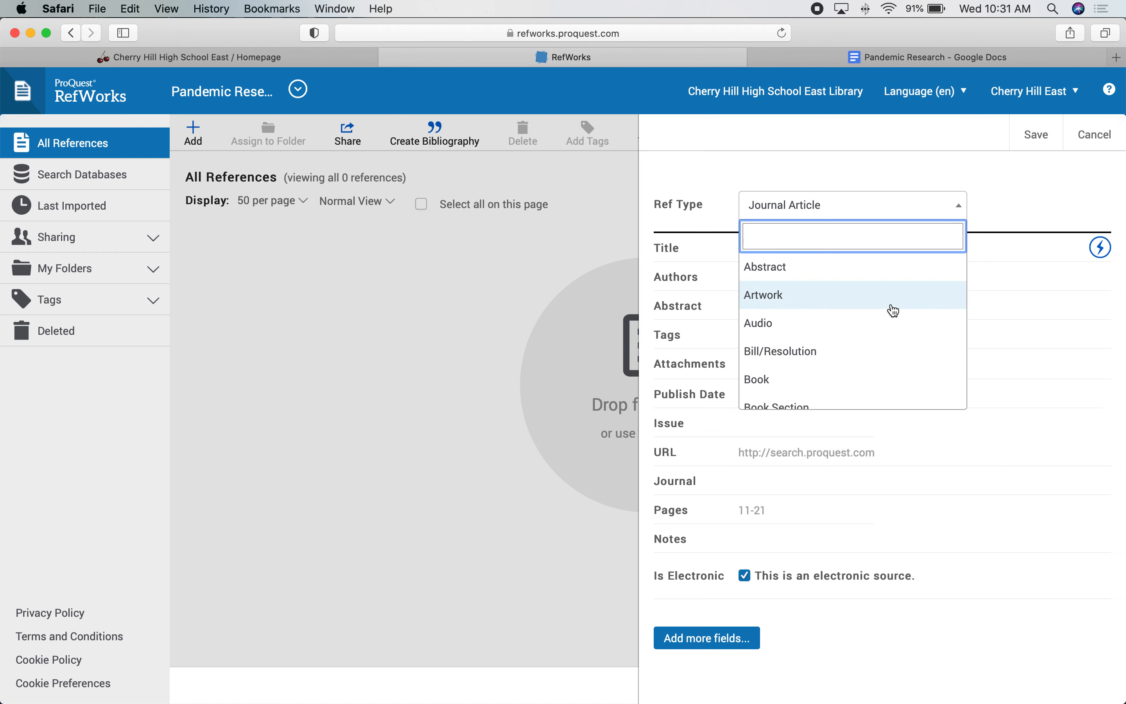
scroll(893, 310, down, 3)
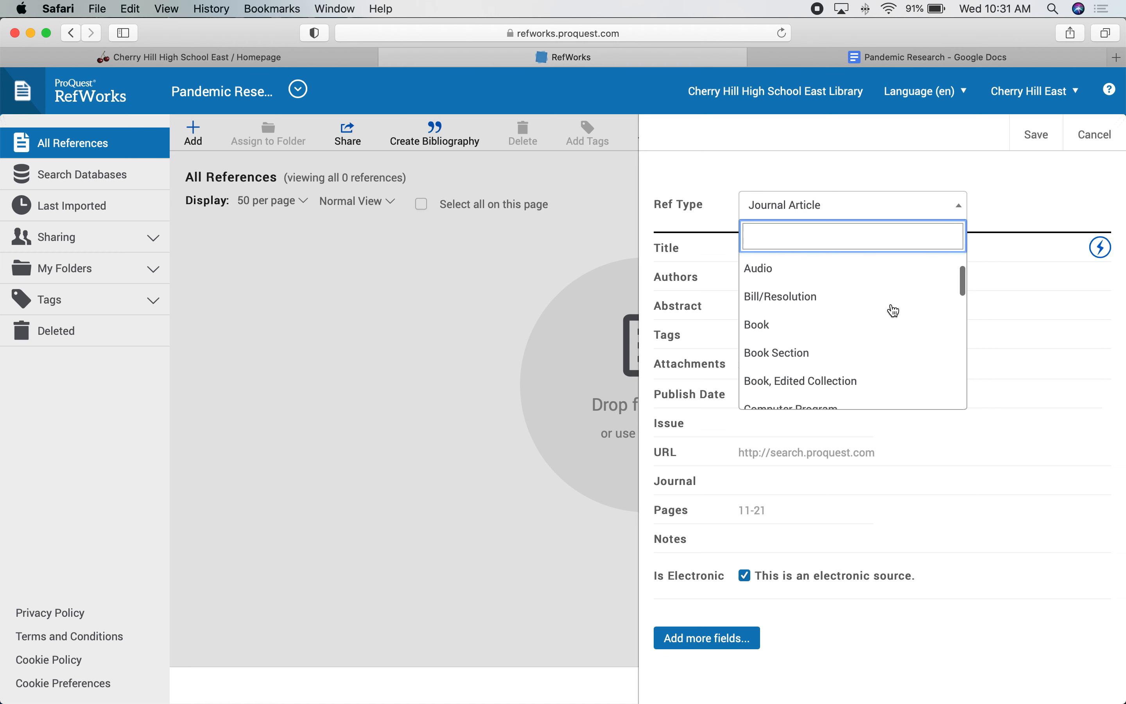
scroll(893, 310, down, 4)
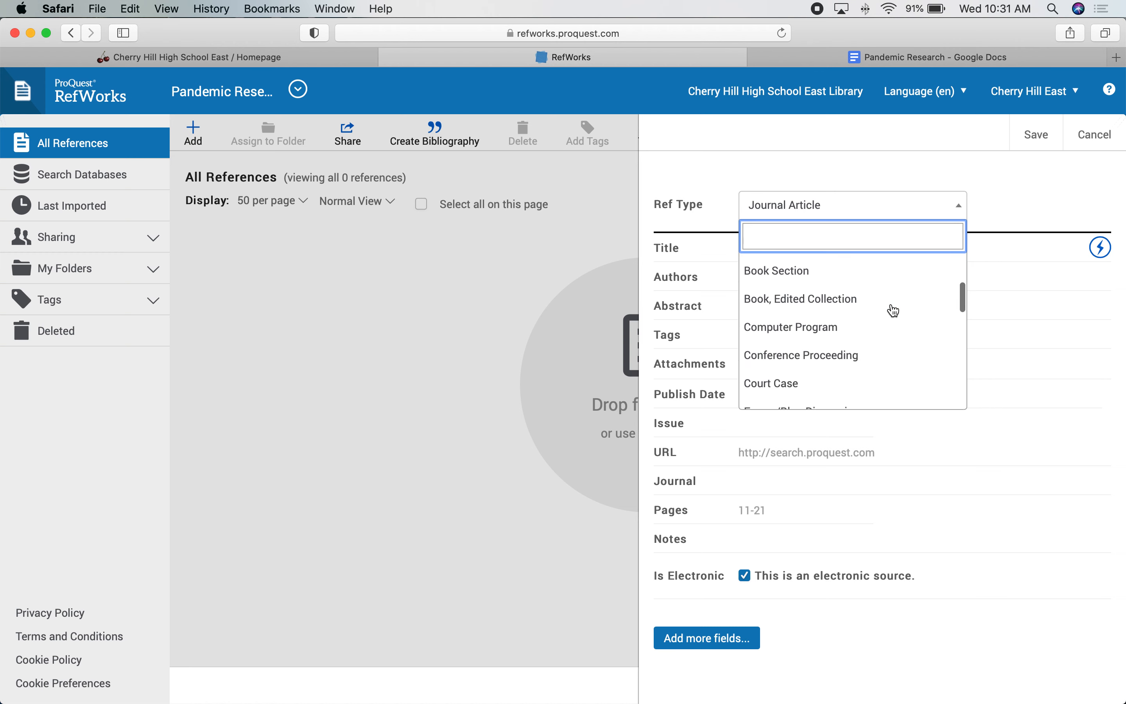
scroll(894, 311, up, 2)
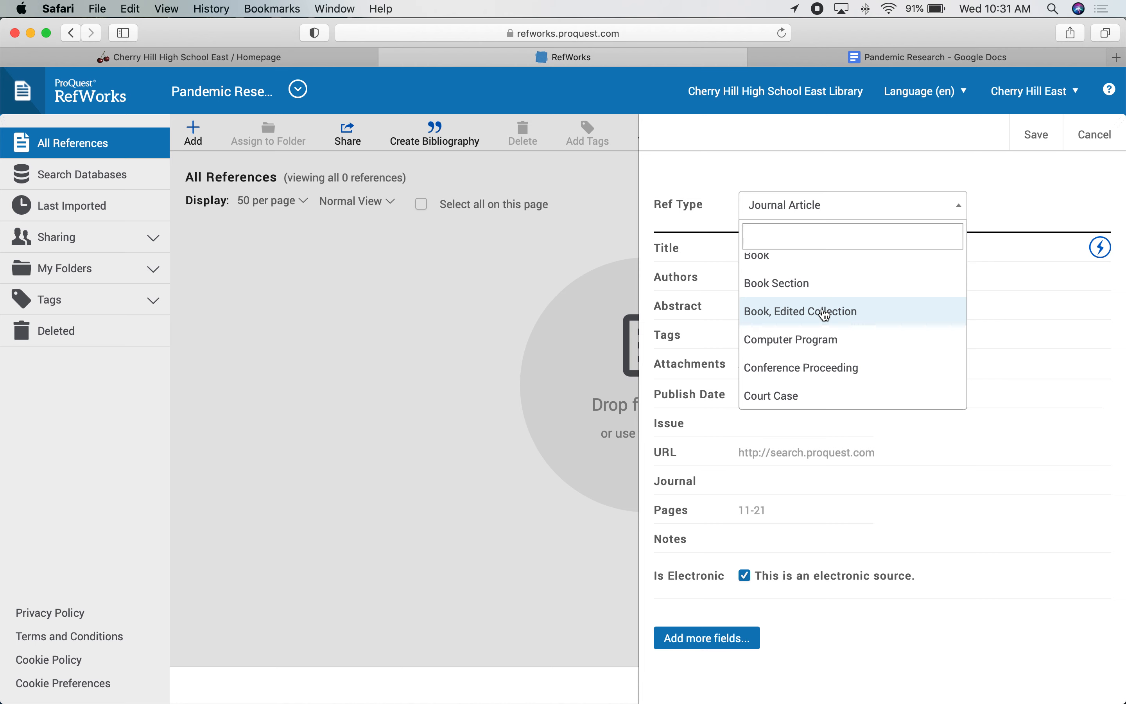
click(825, 313)
click(766, 248)
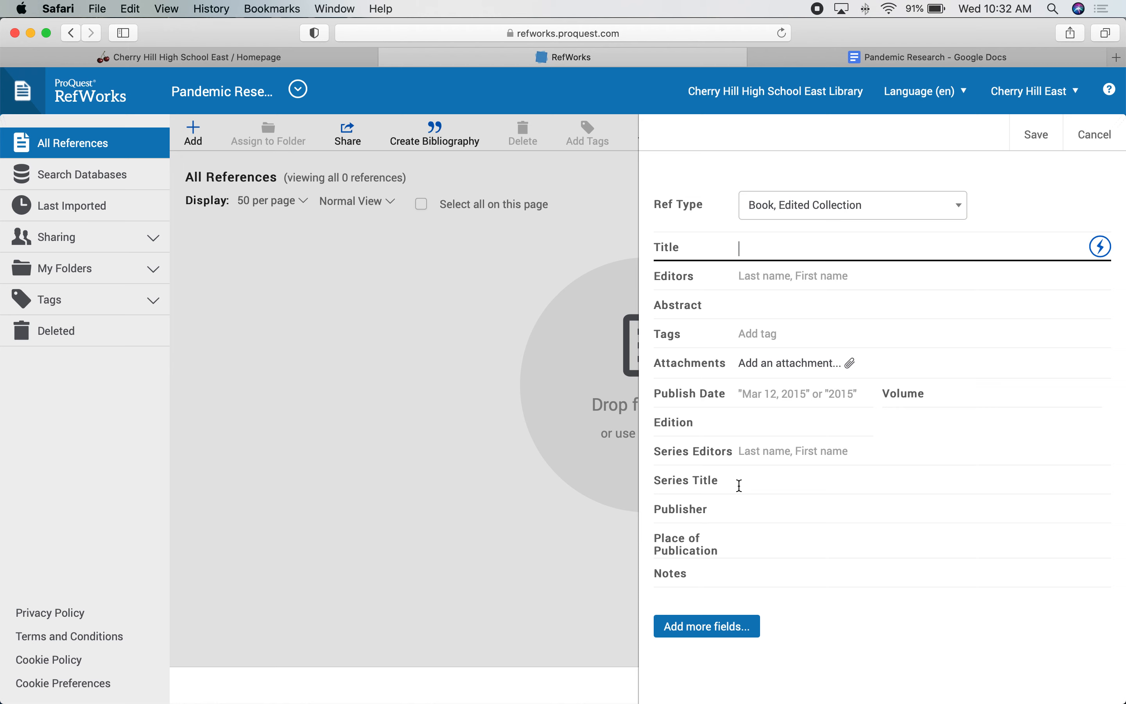
click(734, 581)
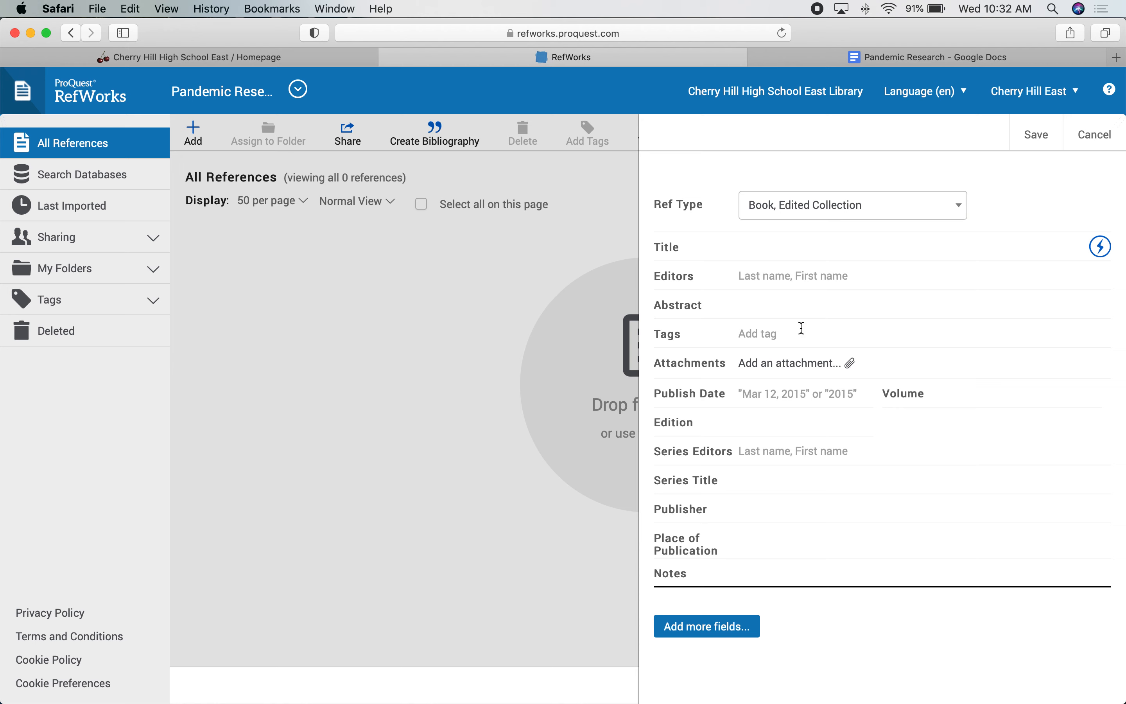
Step: Change the new reference's type to Book
click(799, 216)
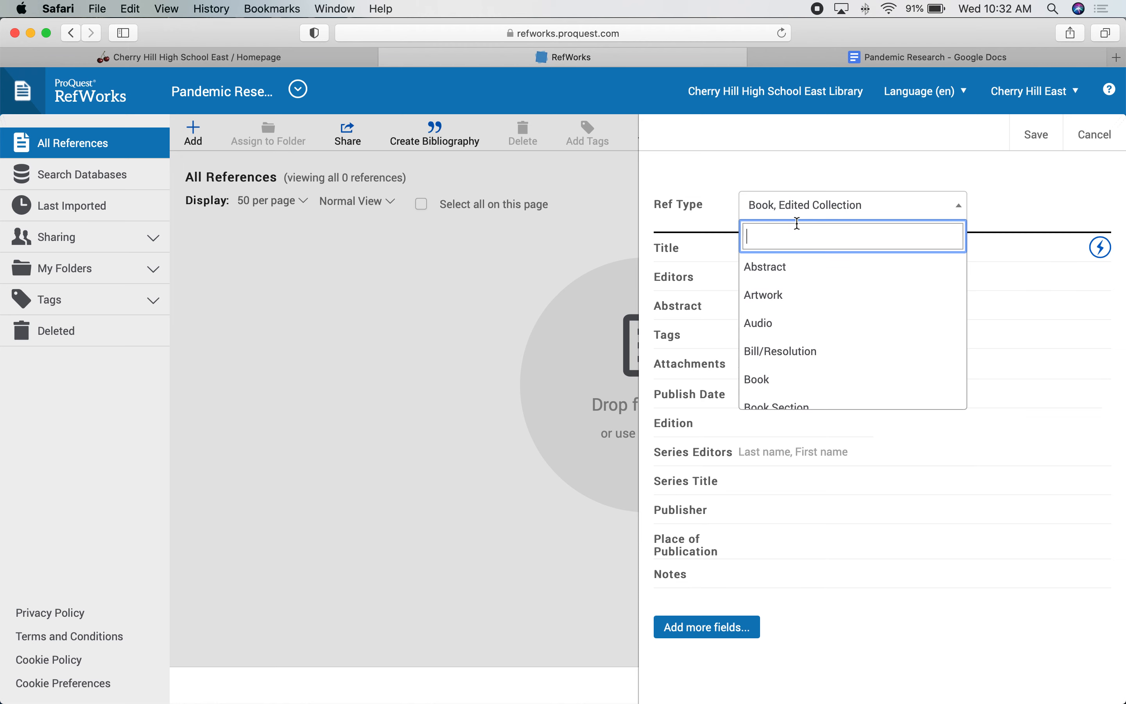
scroll(822, 321, down, 4)
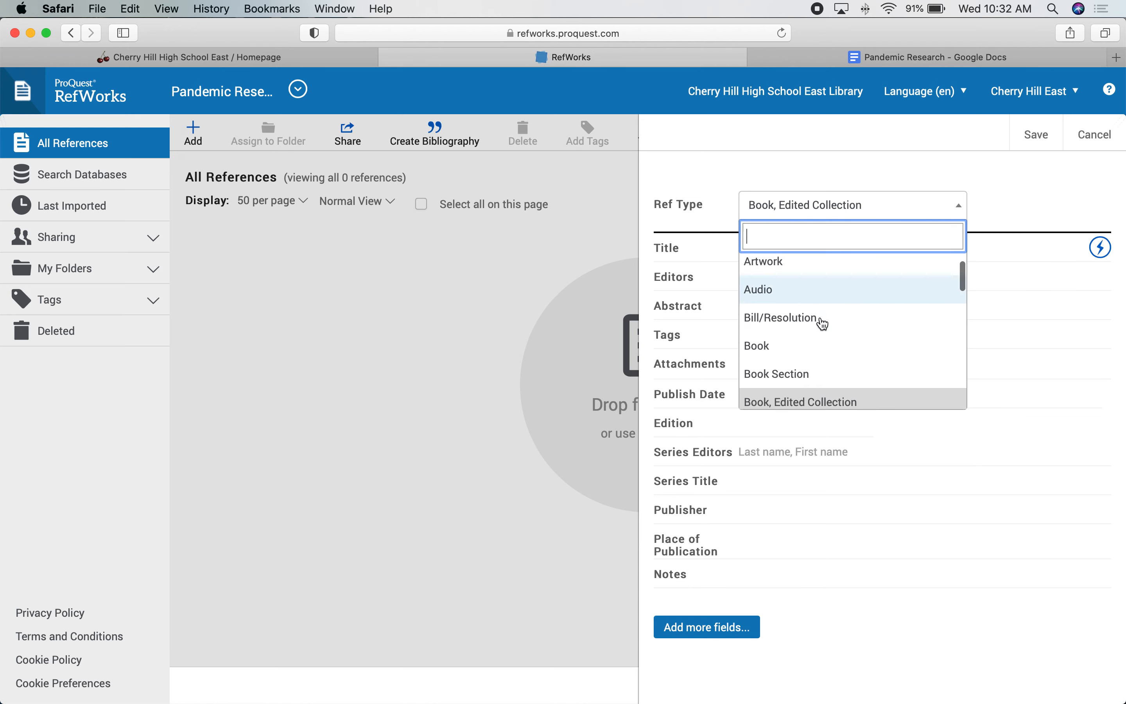
scroll(822, 324, down, 1)
scroll(822, 324, up, 3)
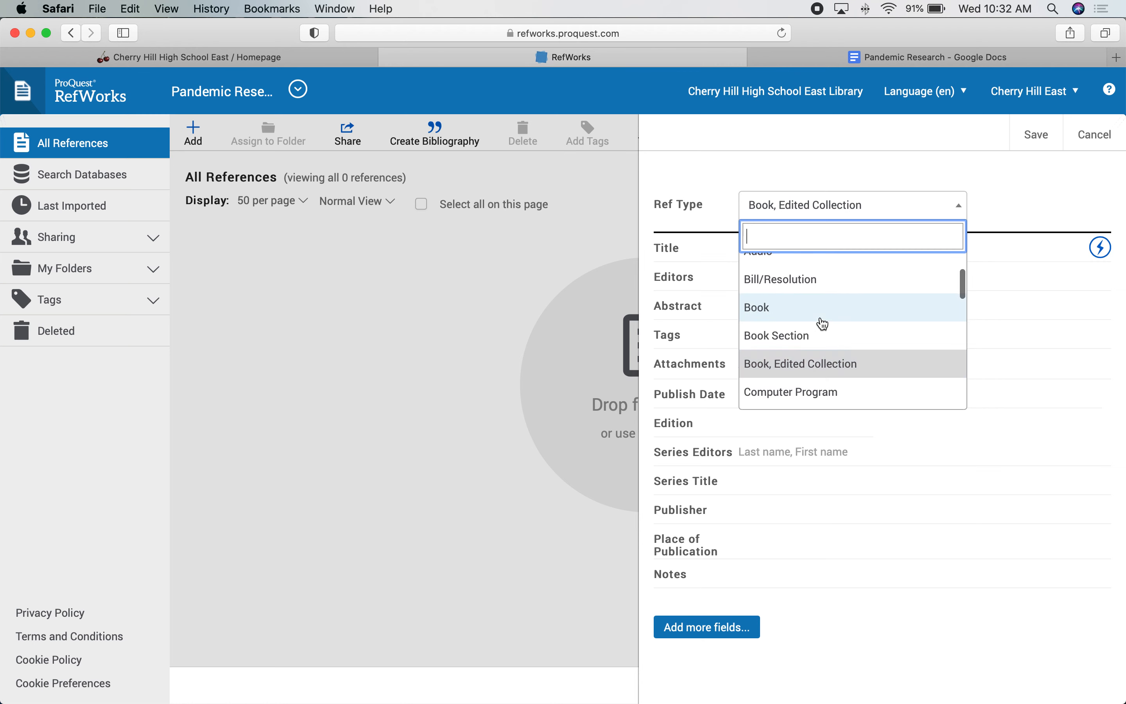
click(789, 309)
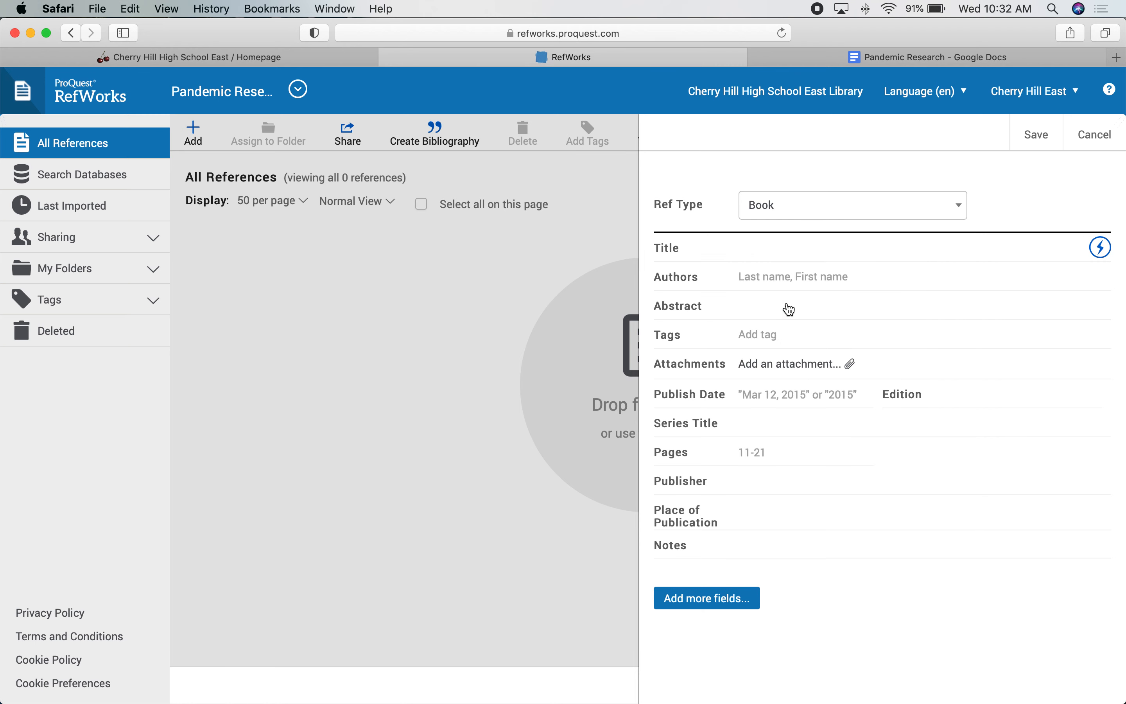
Step: Change the new reference's type to Web Page and discard the reference
click(852, 215)
scroll(833, 367, down, 2)
scroll(833, 367, down, 5)
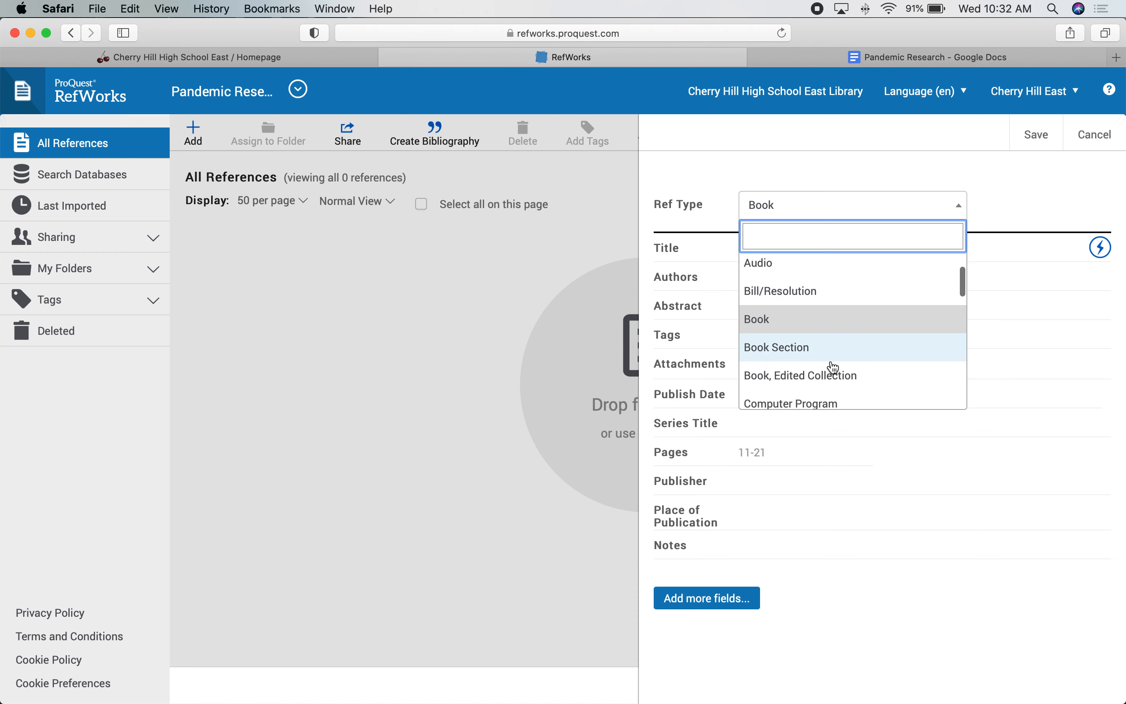
scroll(833, 367, down, 4)
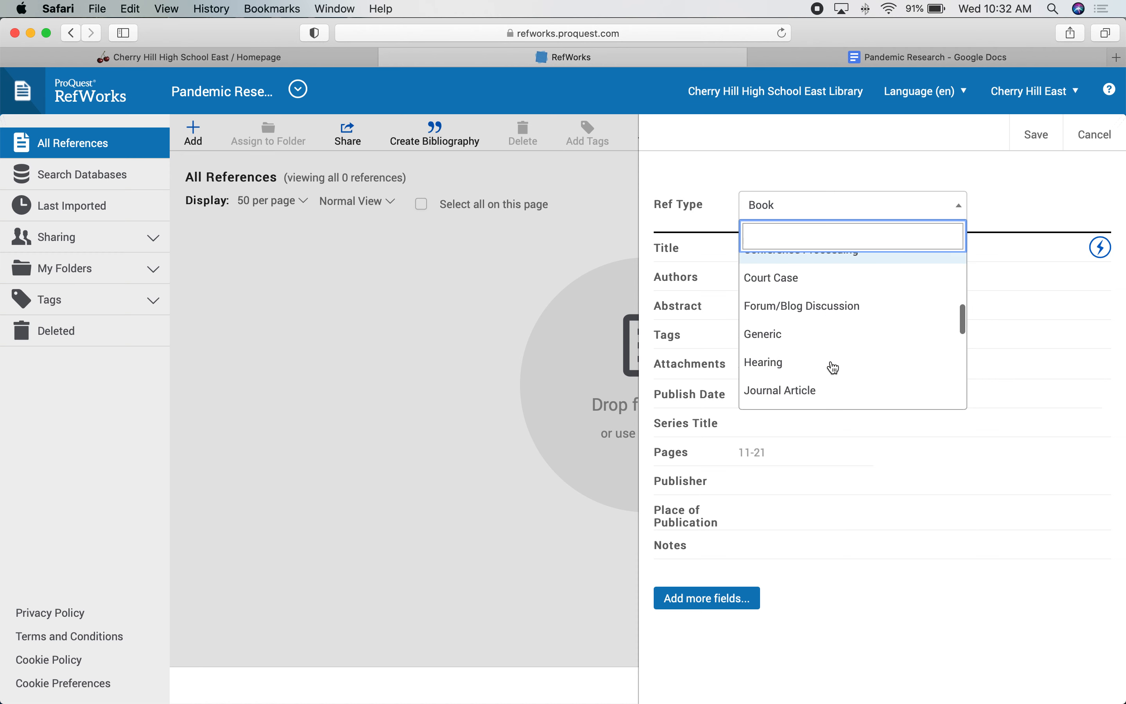
scroll(833, 367, down, 5)
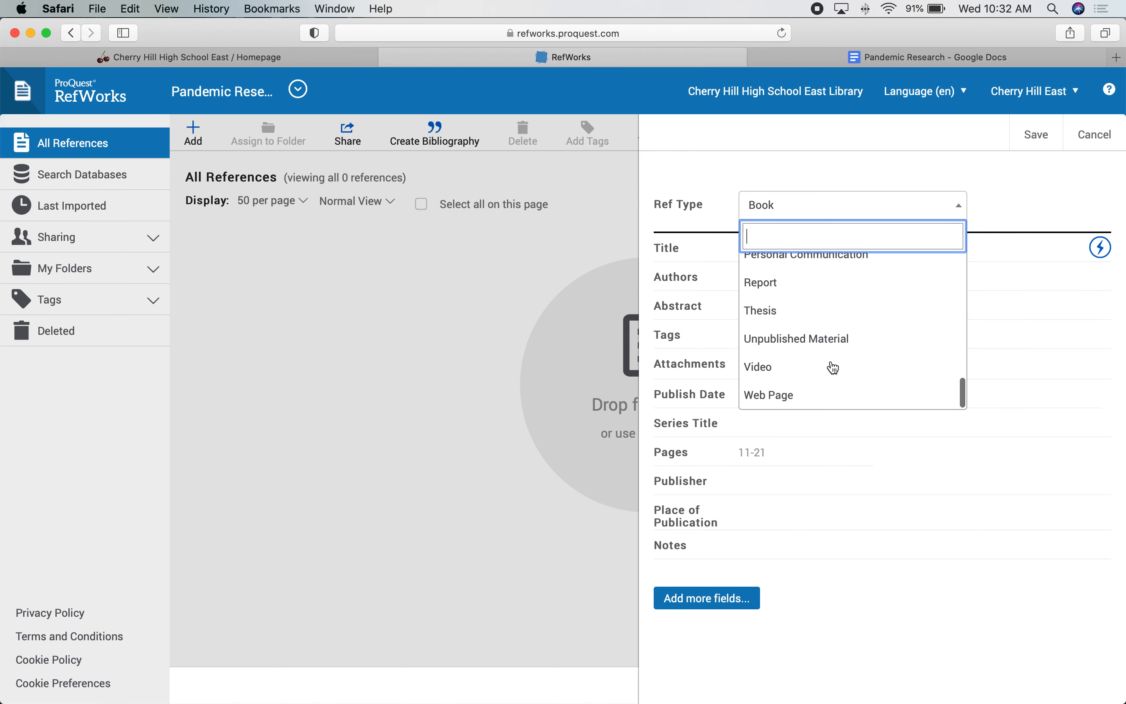
click(781, 396)
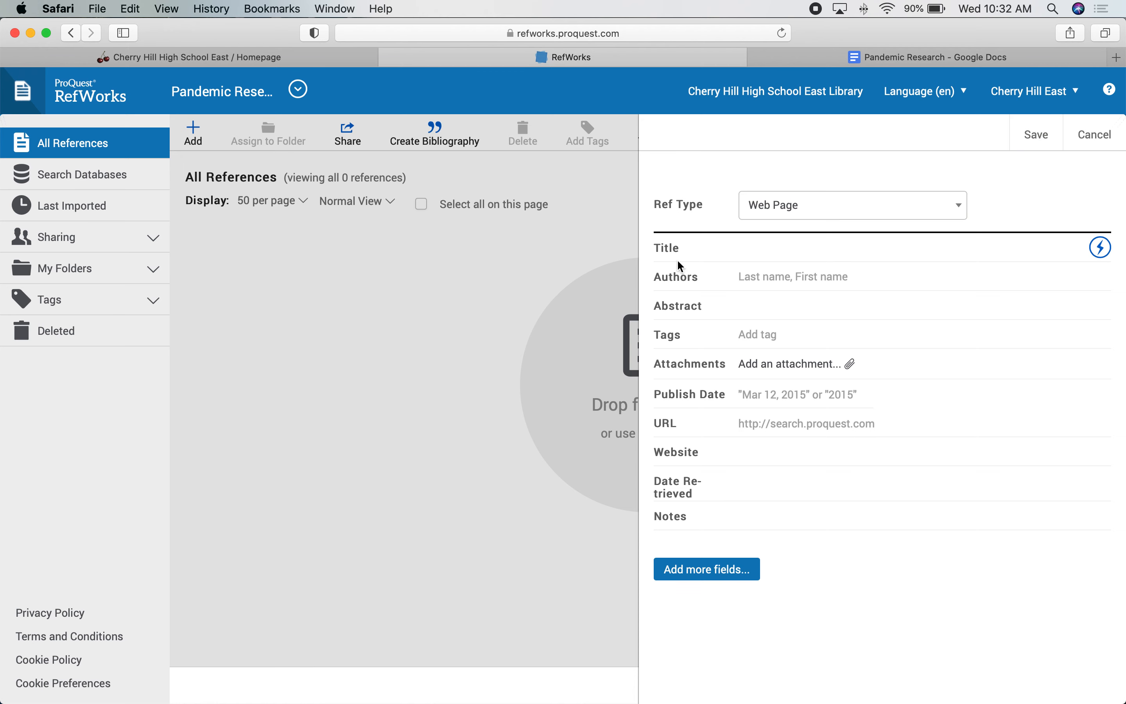
click(1089, 139)
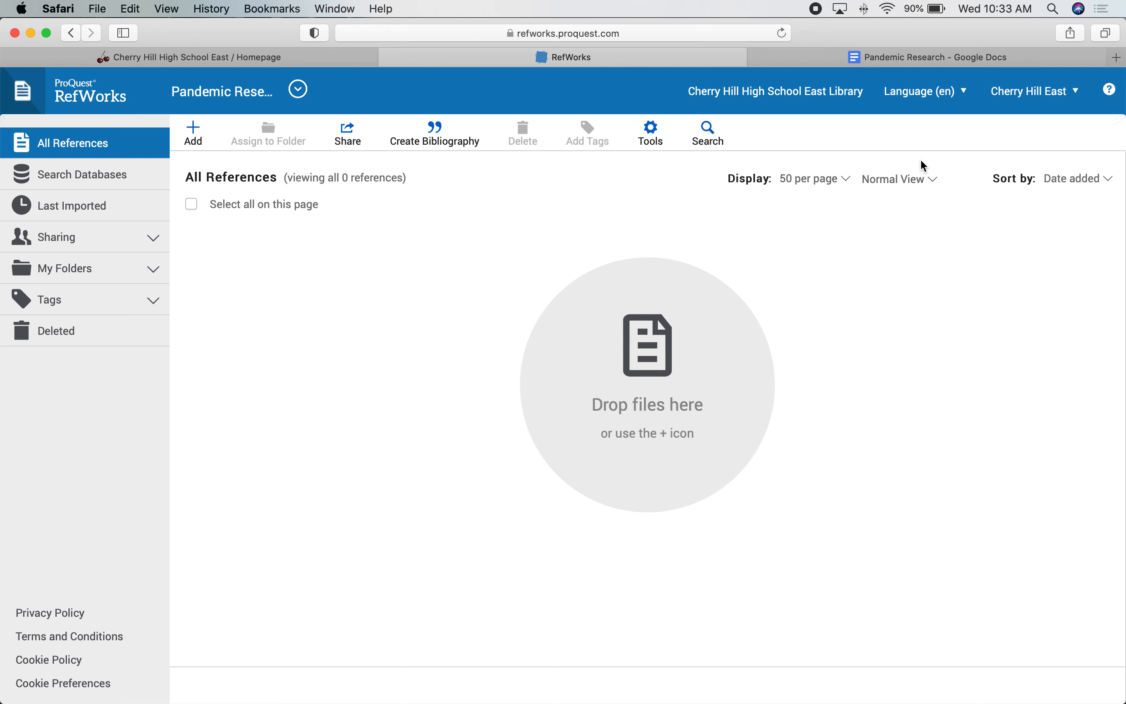
Step: Open the first EBSCO link under the Pandemics heading in the Pandemic Research document and skim the article
click(891, 63)
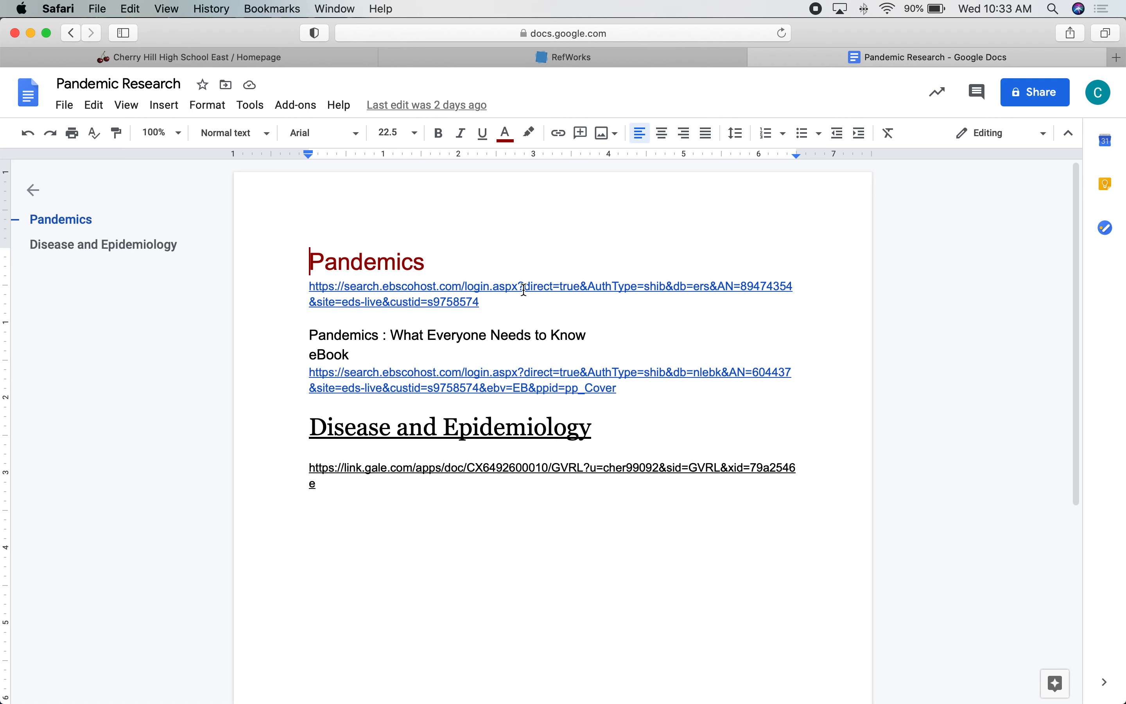
click(402, 288)
click(488, 251)
click(499, 307)
click(418, 288)
click(404, 325)
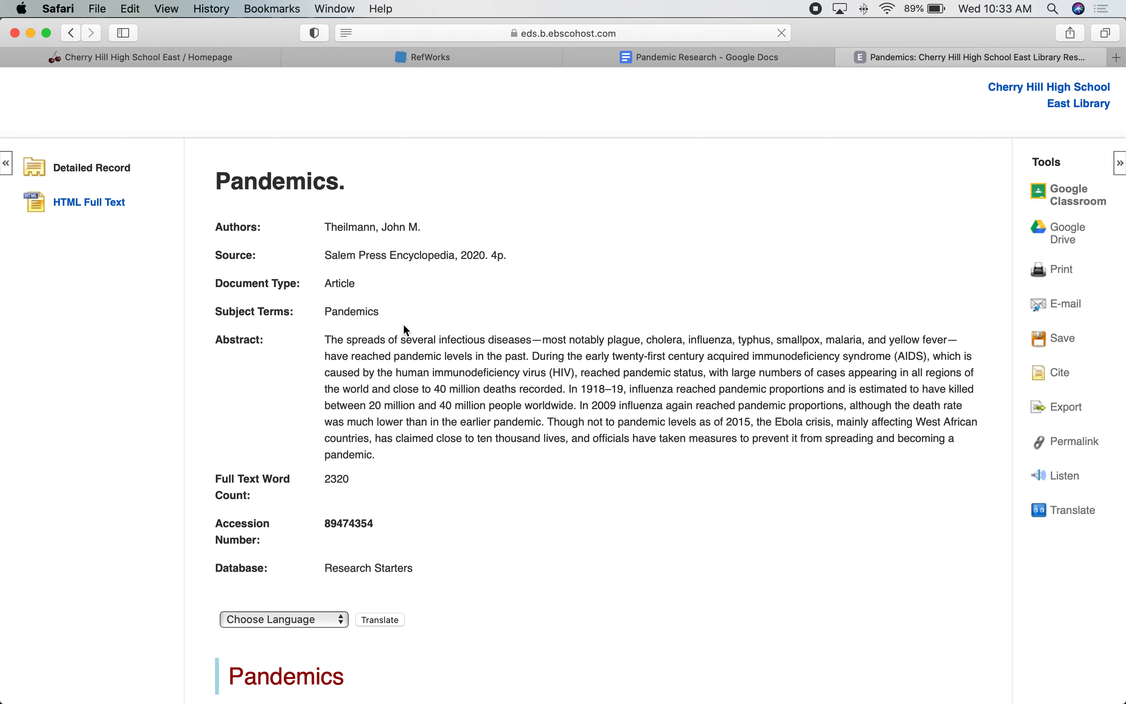
scroll(481, 347, down, 5)
scroll(482, 348, down, 6)
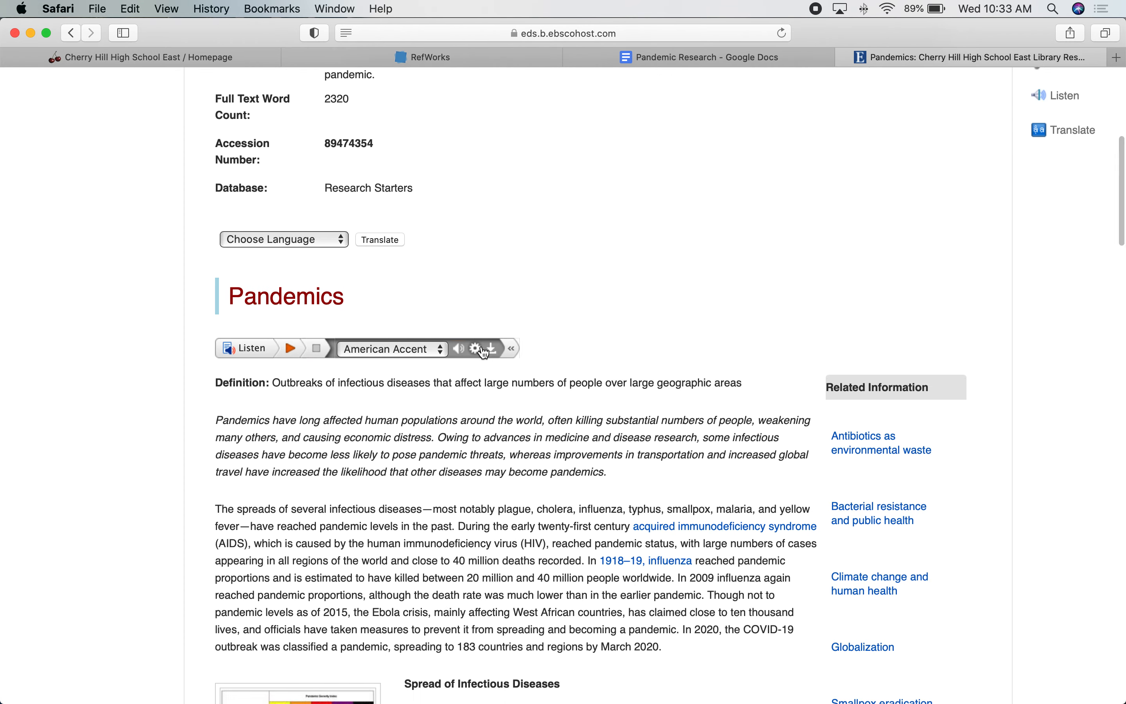
scroll(484, 352, up, 11)
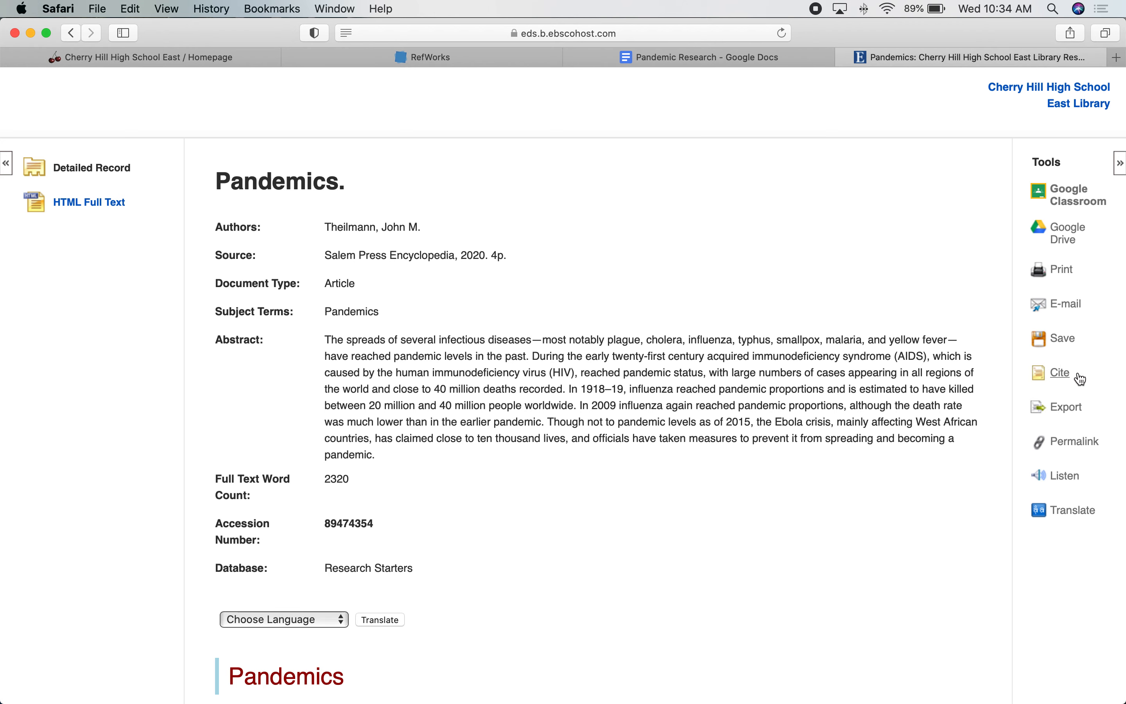
Step: Display the citation formats for the Pandemics article and return to the Pandemic Research project in RefWorks
click(1121, 167)
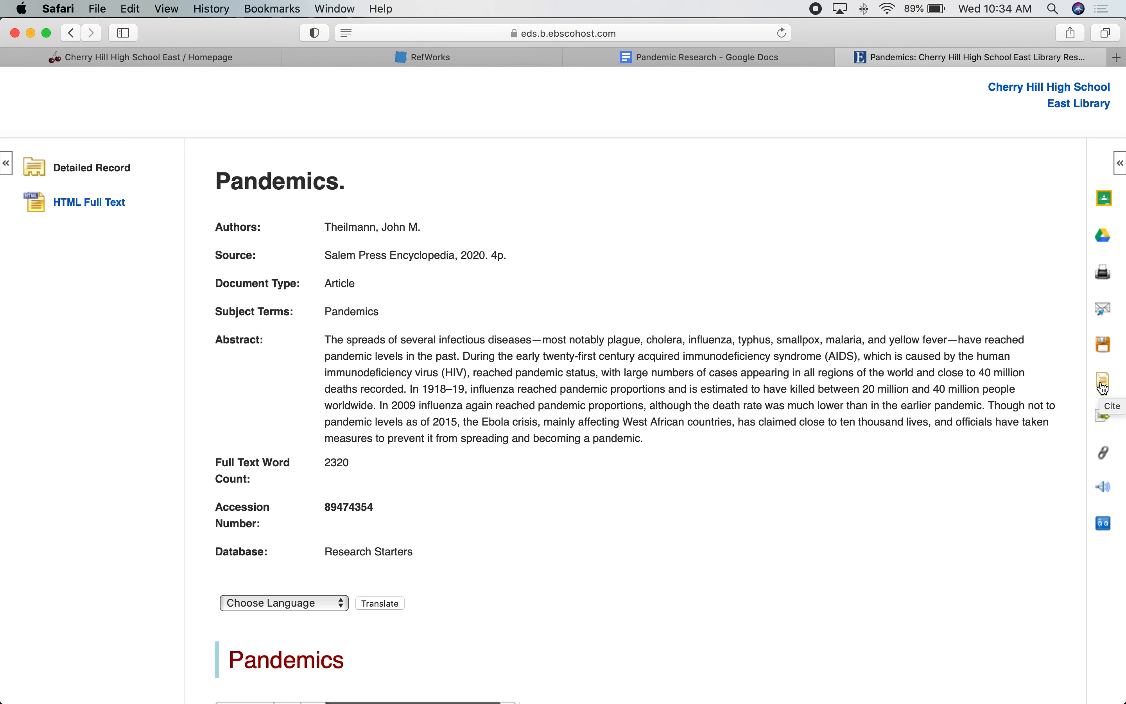
click(1120, 163)
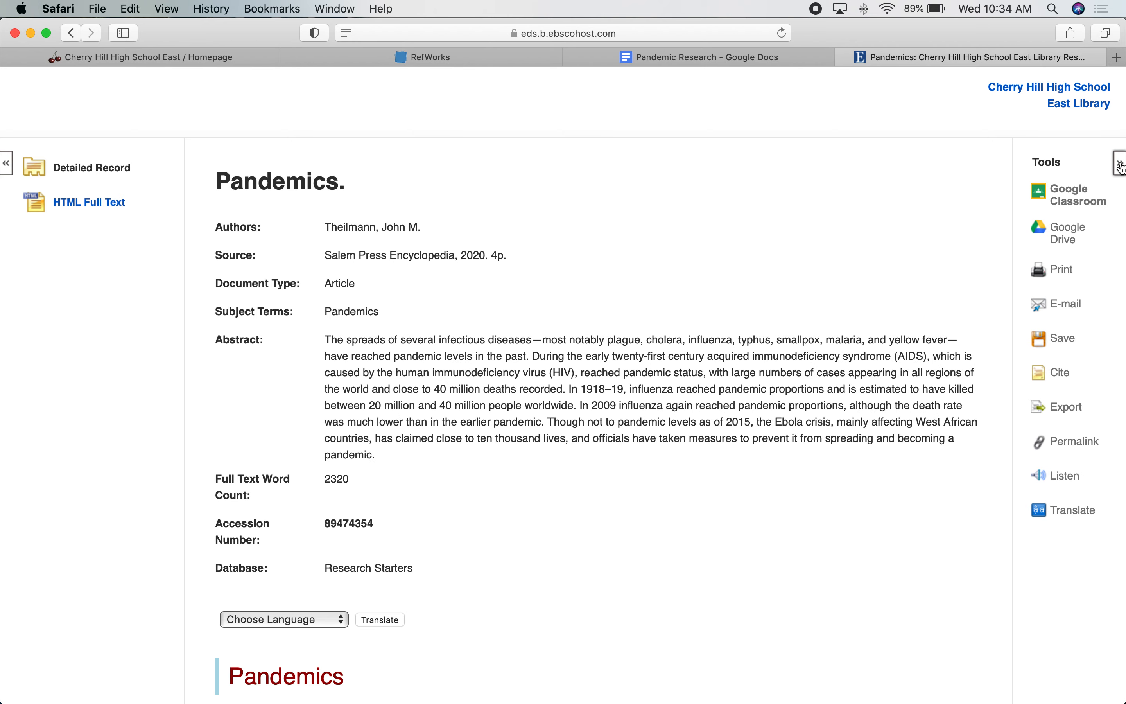
click(1056, 379)
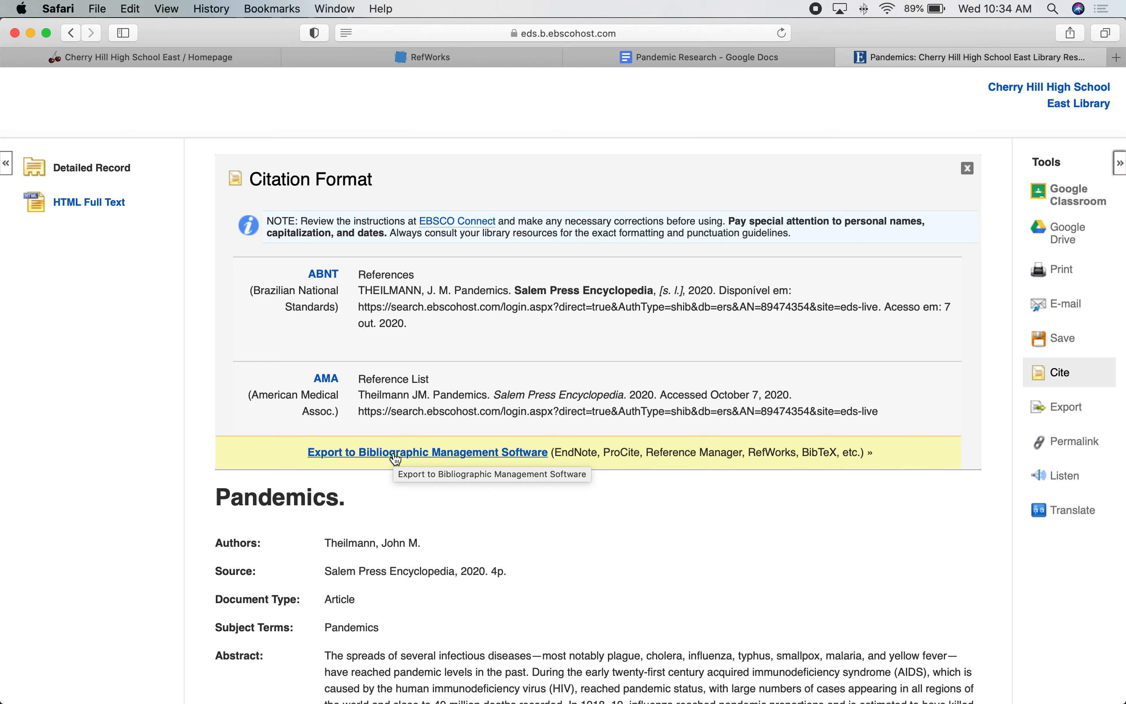
click(413, 63)
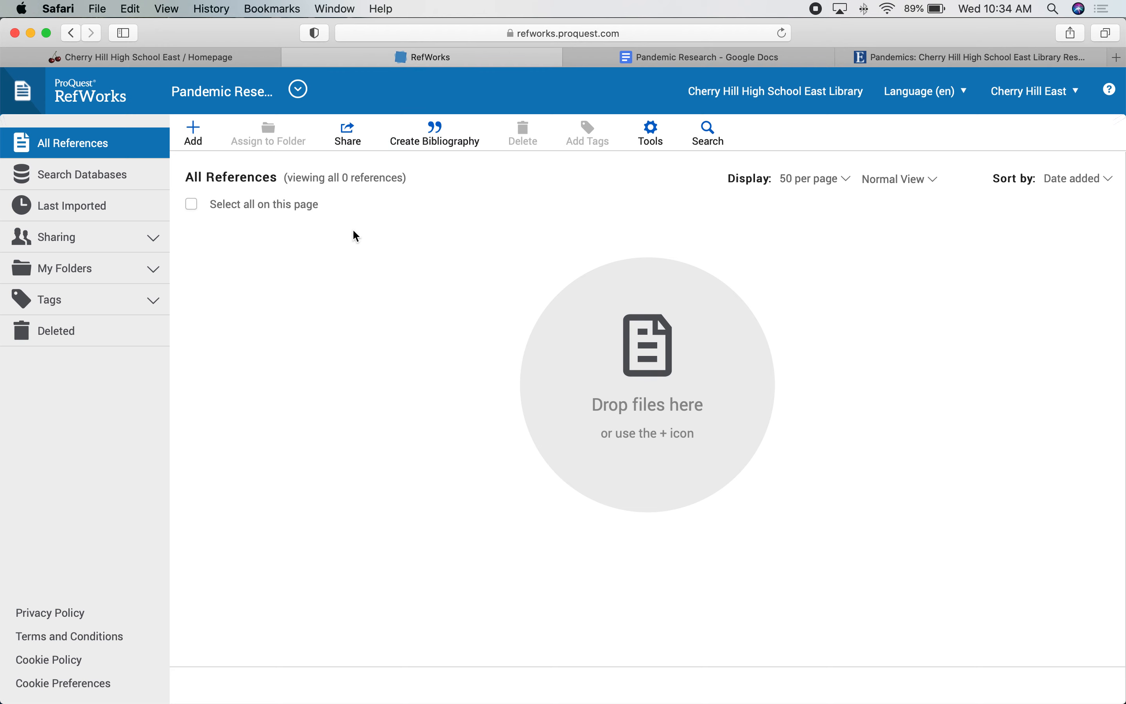
Step: Open the bibliographic software export options for the Pandemics article and check that the Pandemic Research project is open in RefWorks
click(901, 65)
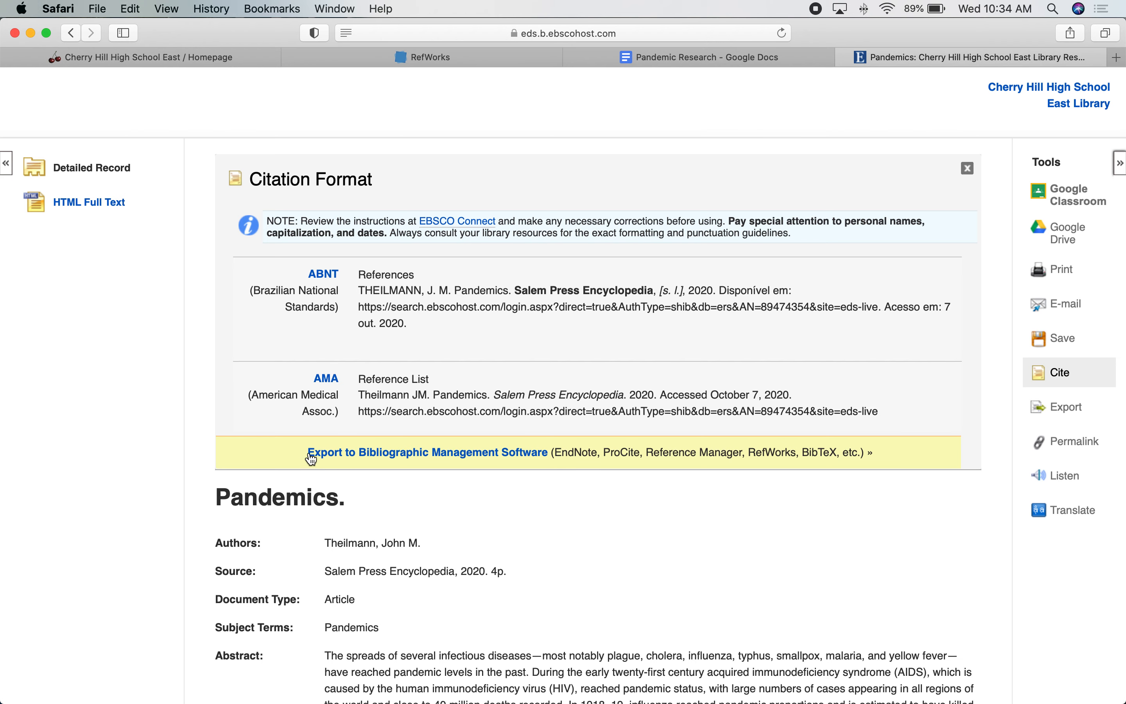
click(382, 457)
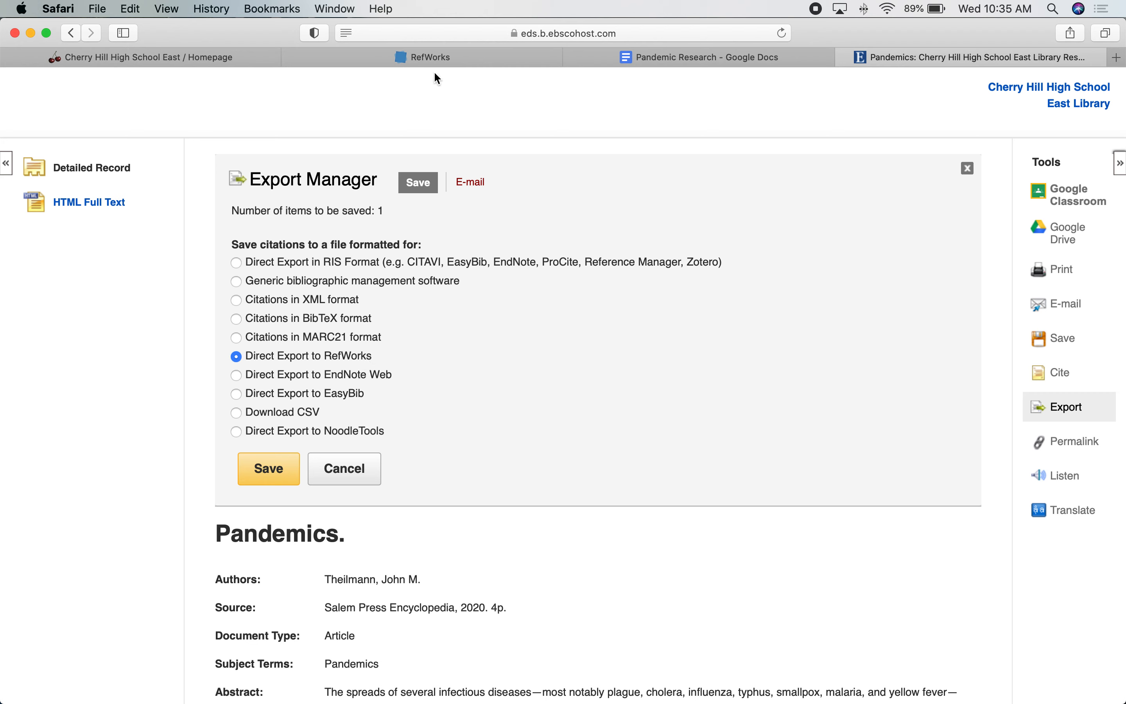
click(414, 62)
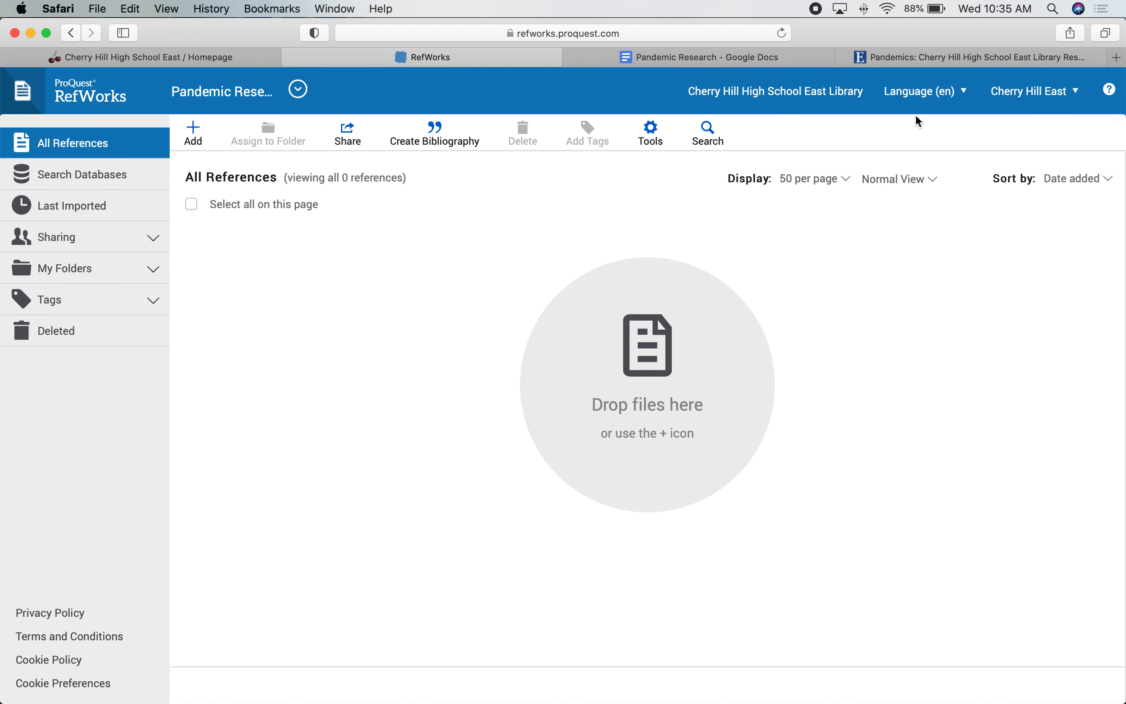
click(920, 58)
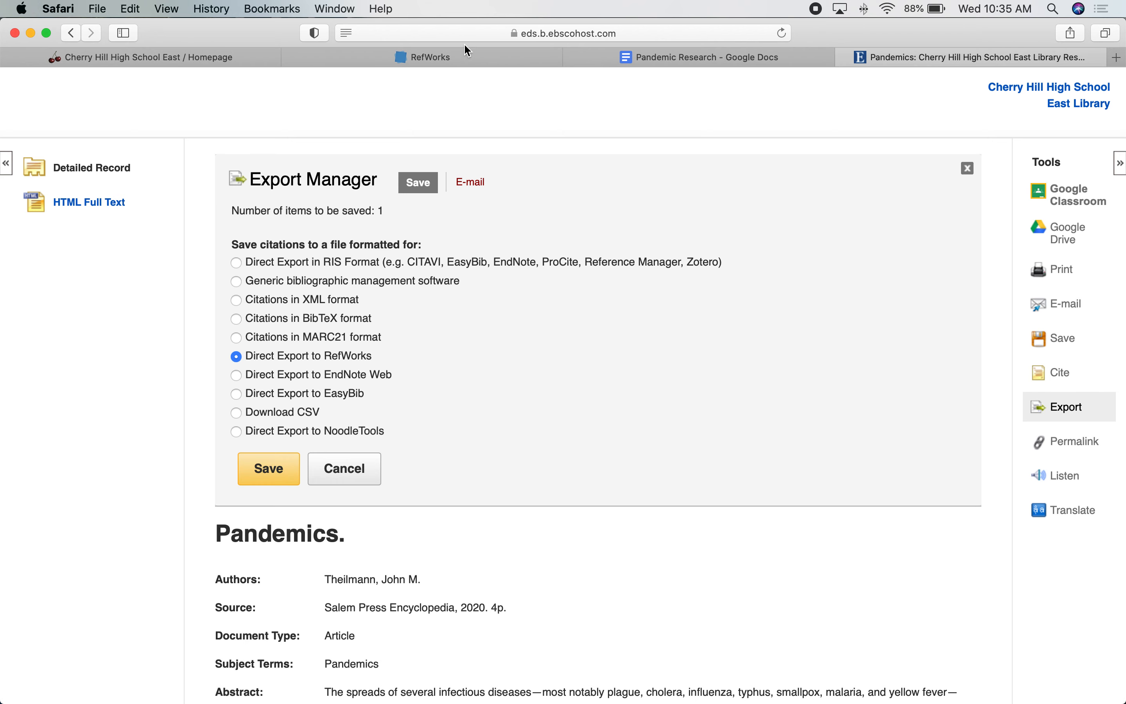
click(414, 57)
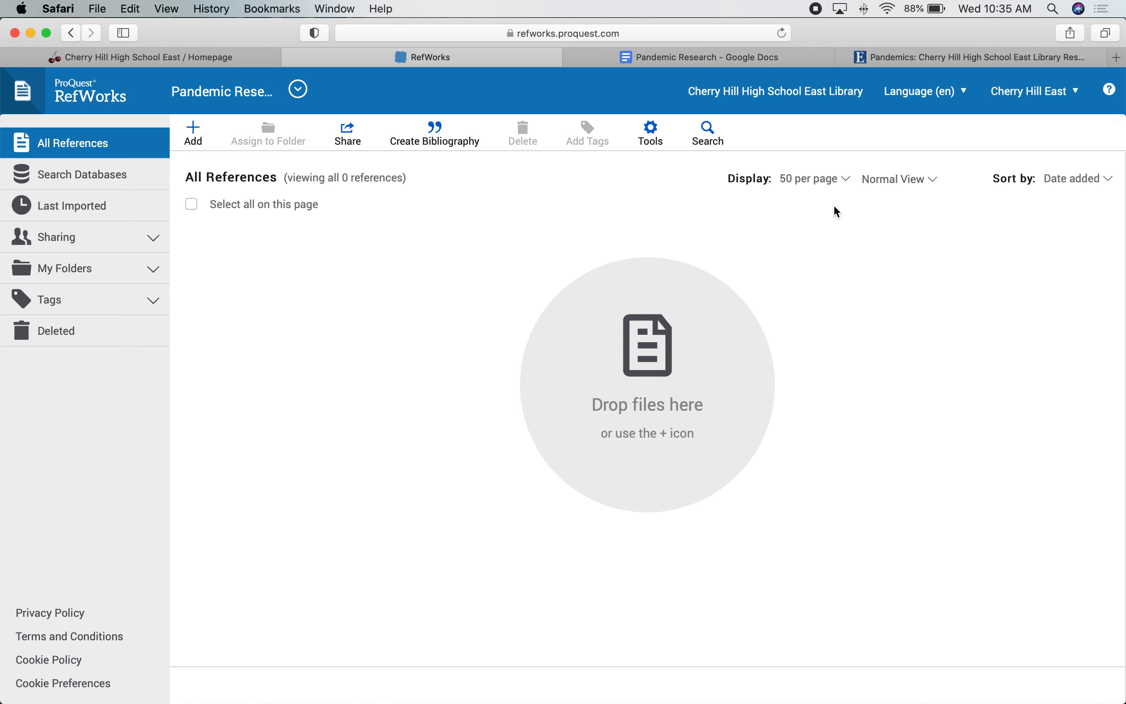
click(925, 57)
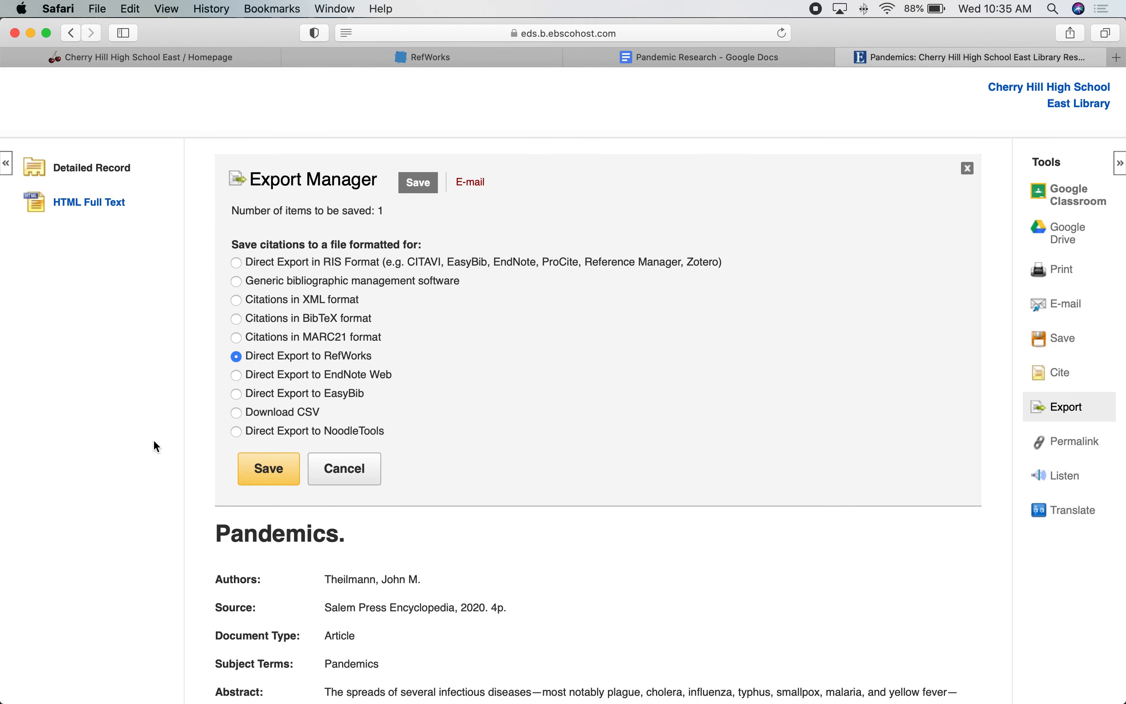
Step: Export the Pandemics article's citation directly to the newest version of RefWorks and import it into the Pandemic Research project
click(269, 468)
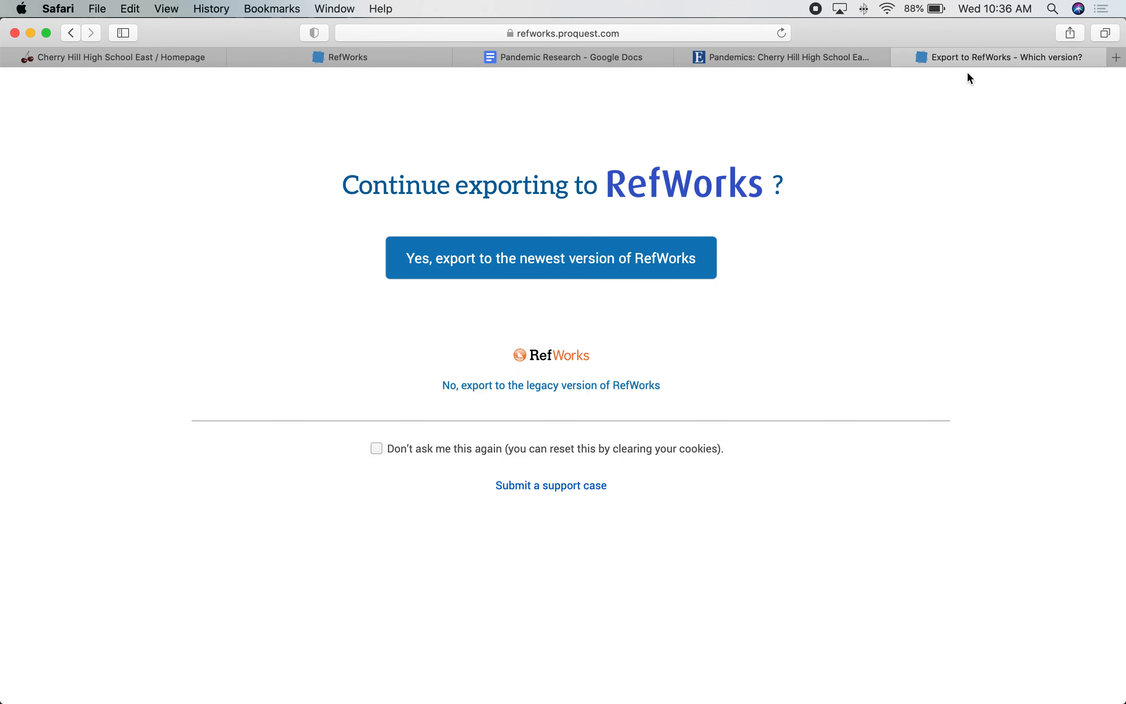
click(515, 268)
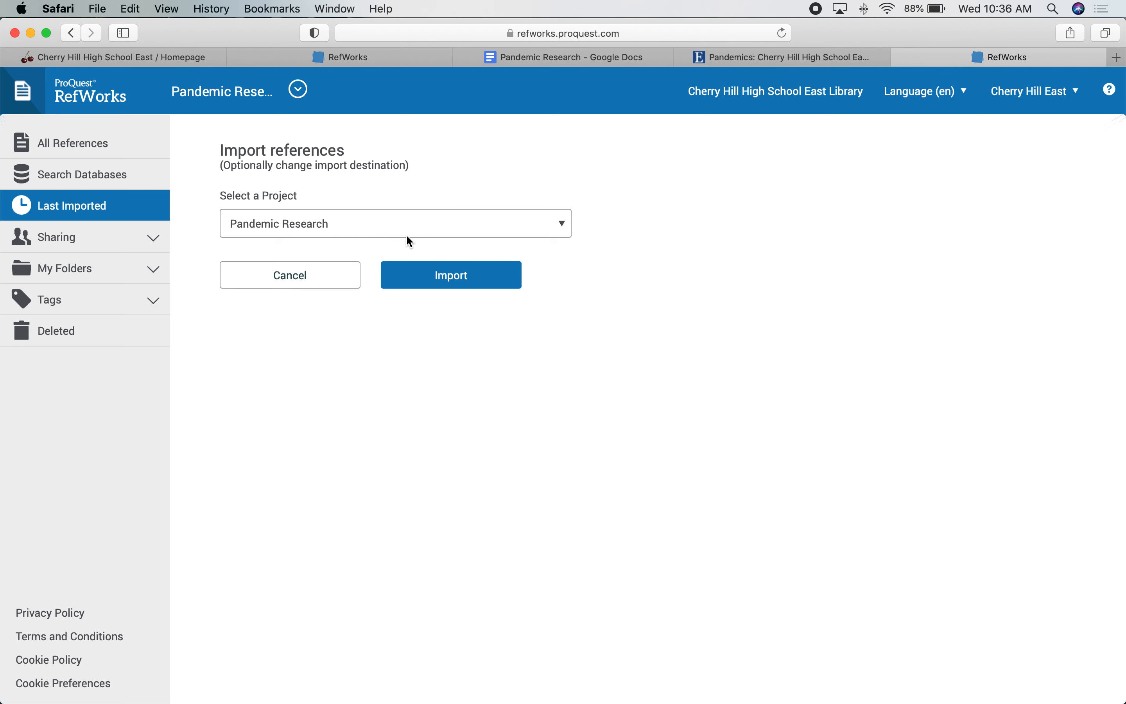
click(460, 279)
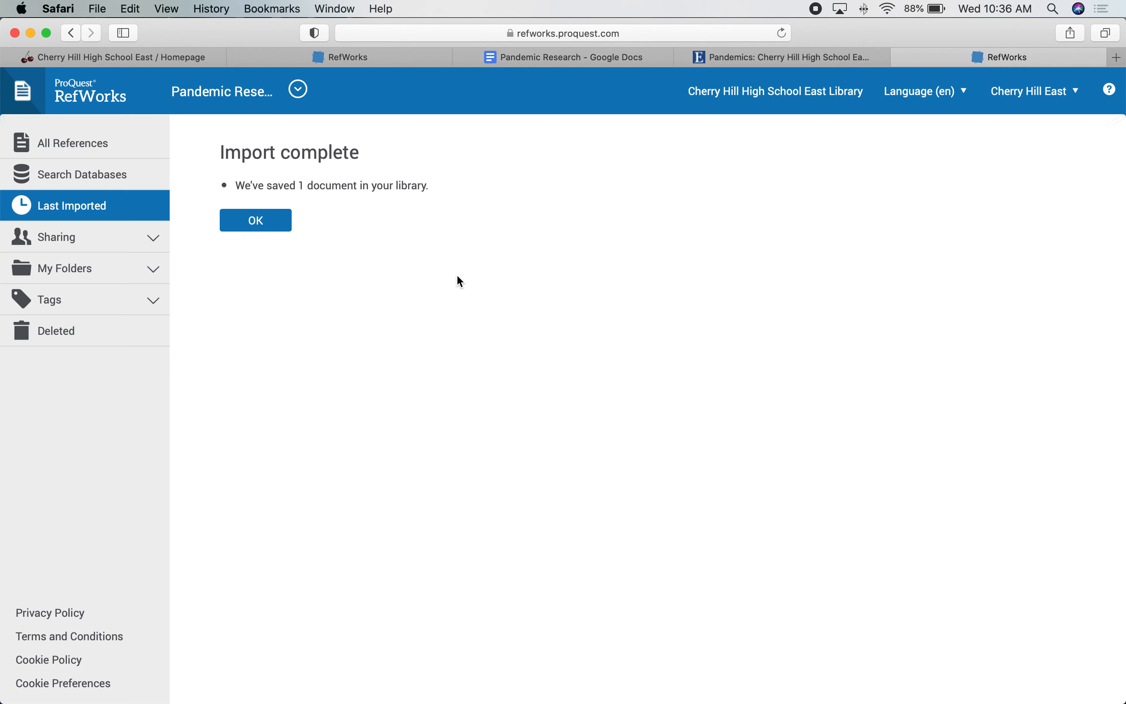
click(256, 220)
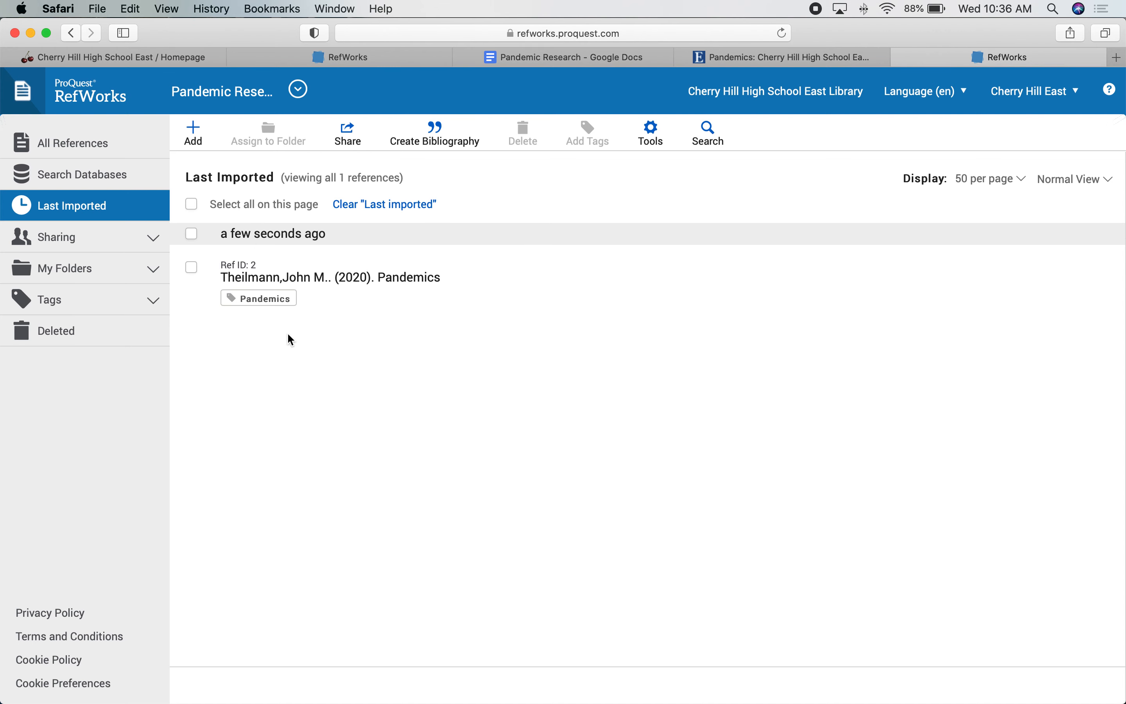
Step: Review the citation details of the imported Pandemics reference and close them
click(370, 278)
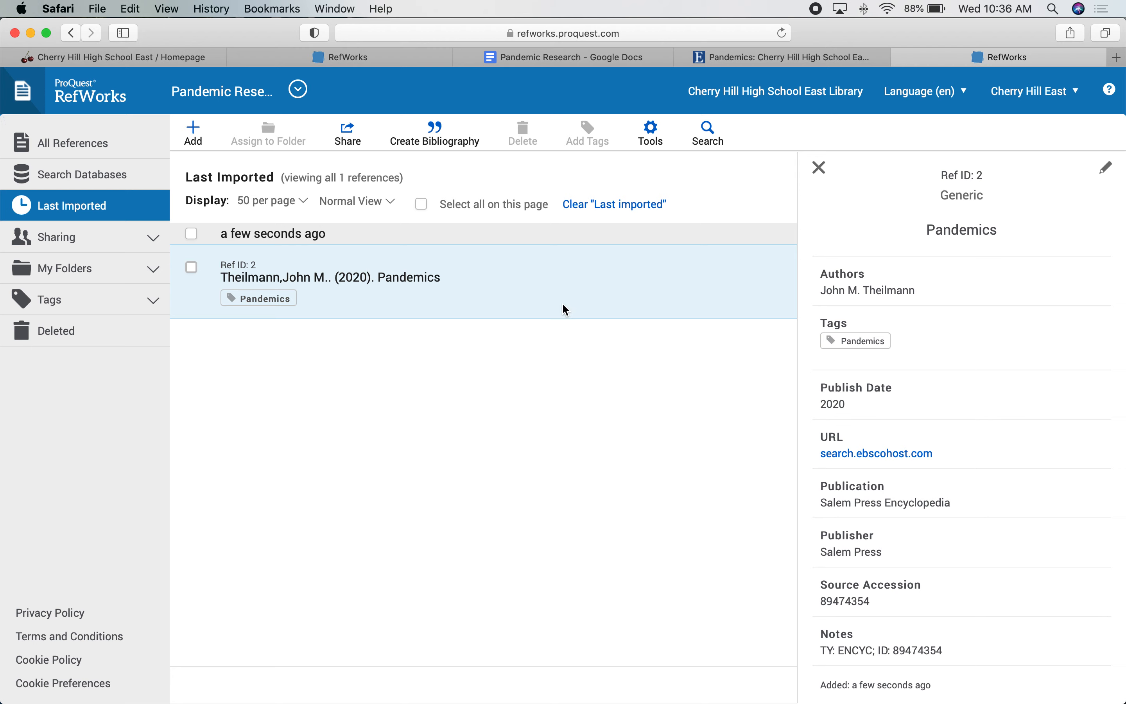
scroll(952, 425, down, 2)
scroll(952, 425, up, 2)
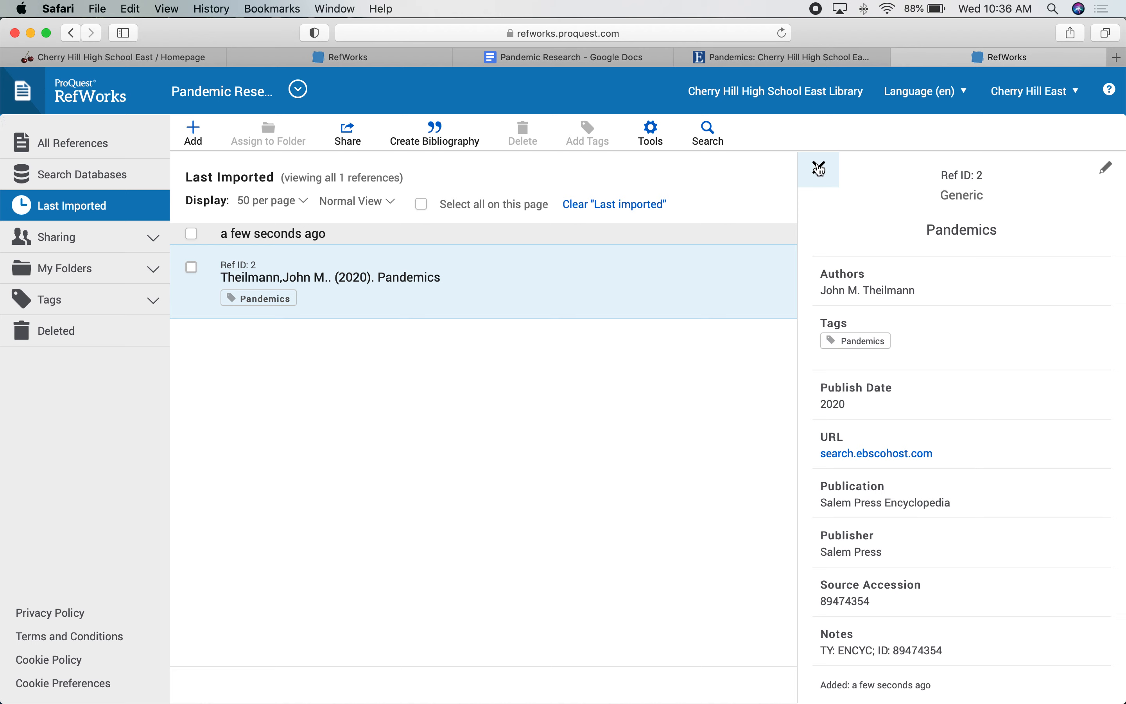
click(821, 170)
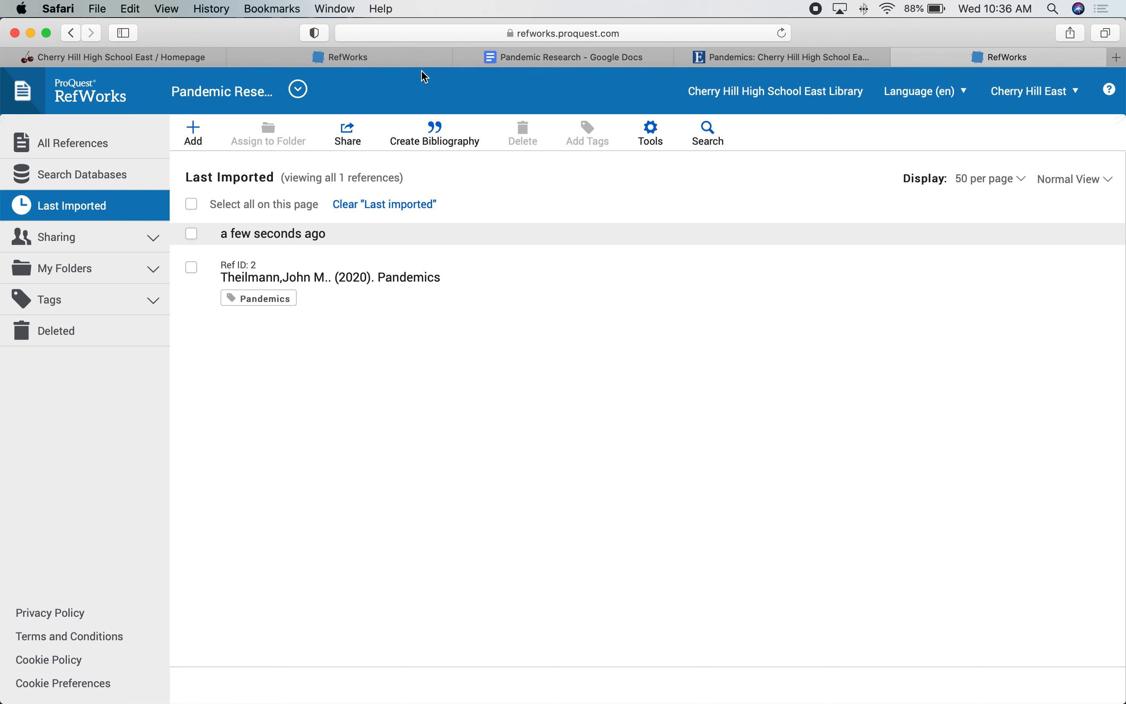
Step: Close the import and Pandemics article pages and open the eBook link for Pandemics : What Everyone Needs to Know
click(901, 58)
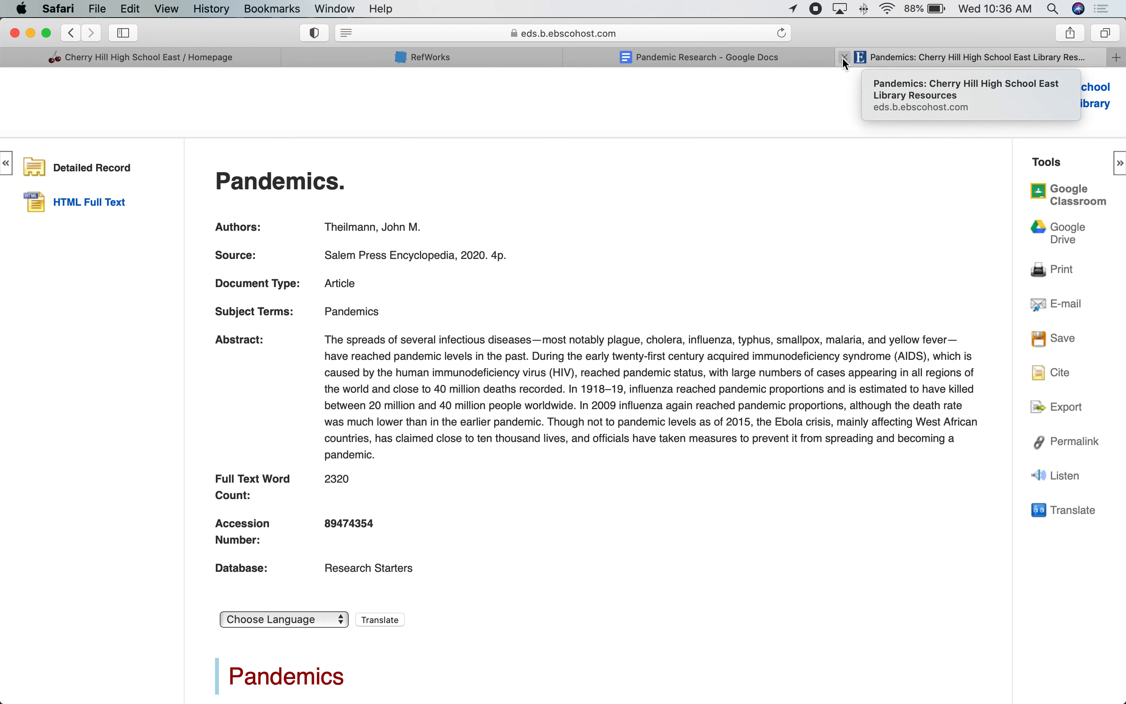
click(845, 59)
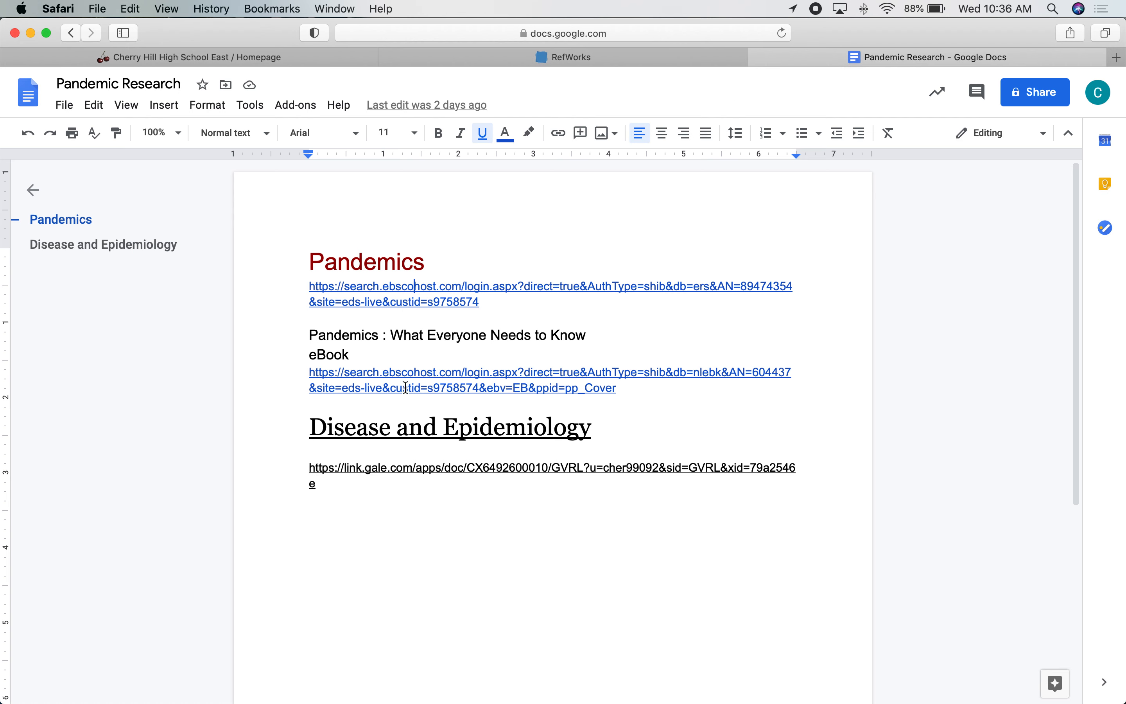
click(414, 374)
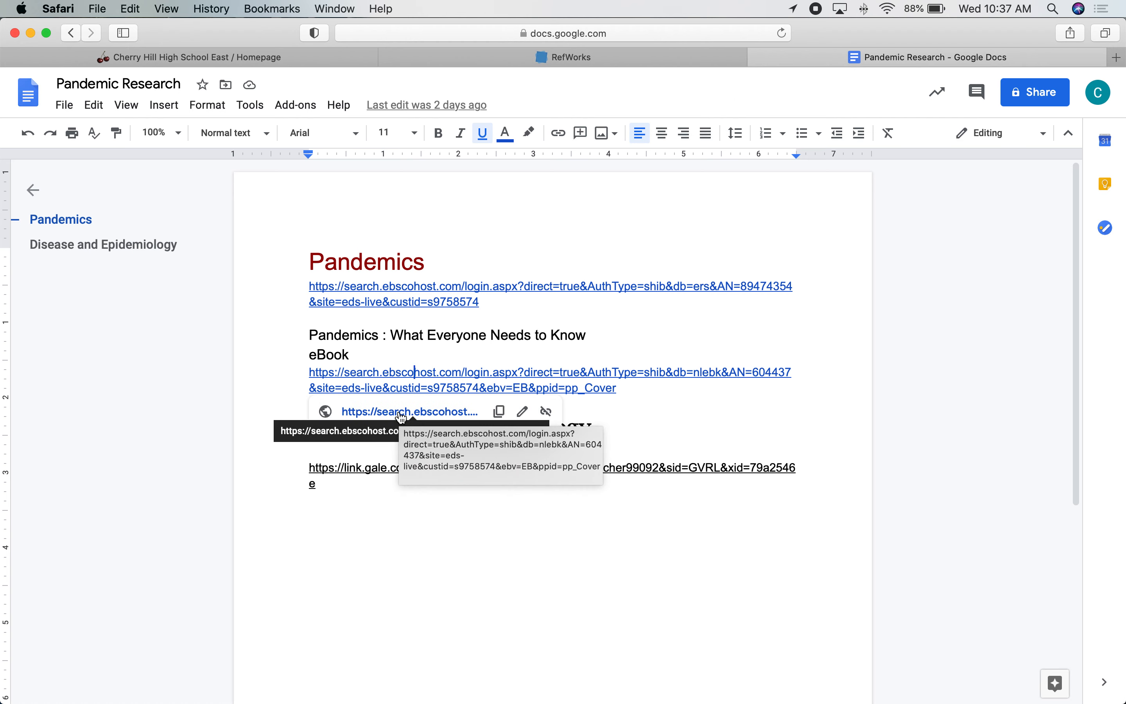
click(401, 412)
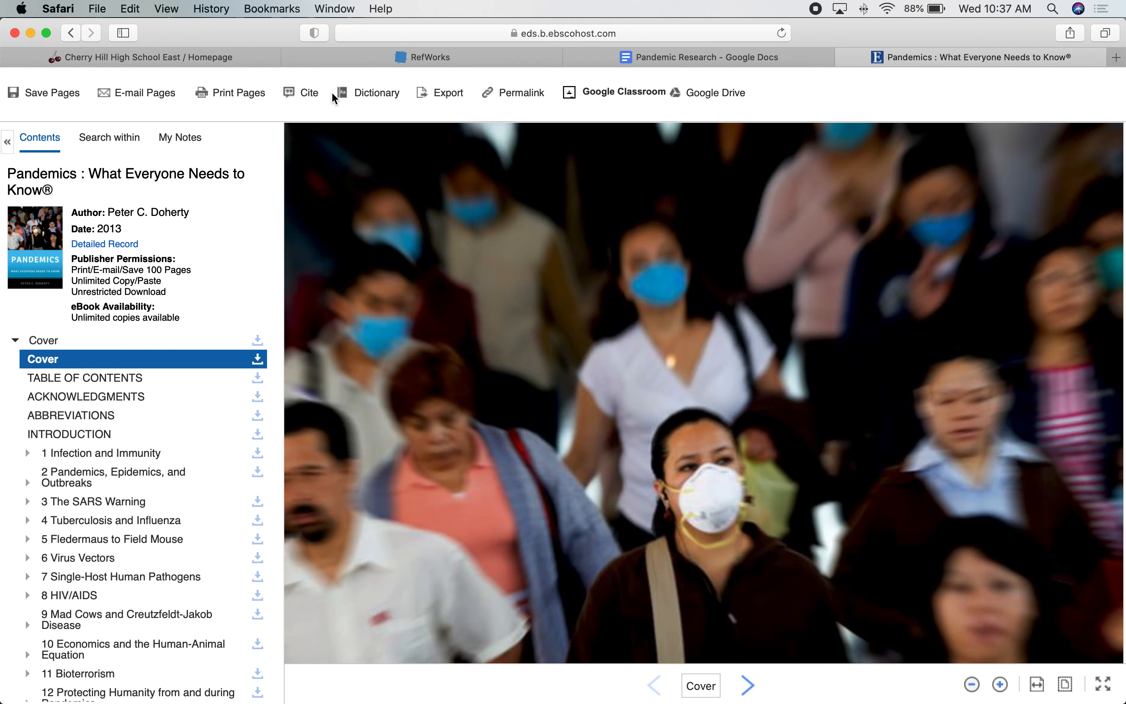
Step: Export the eBook's citation directly to the newest version of RefWorks and import it into the Pandemic Research project
click(302, 97)
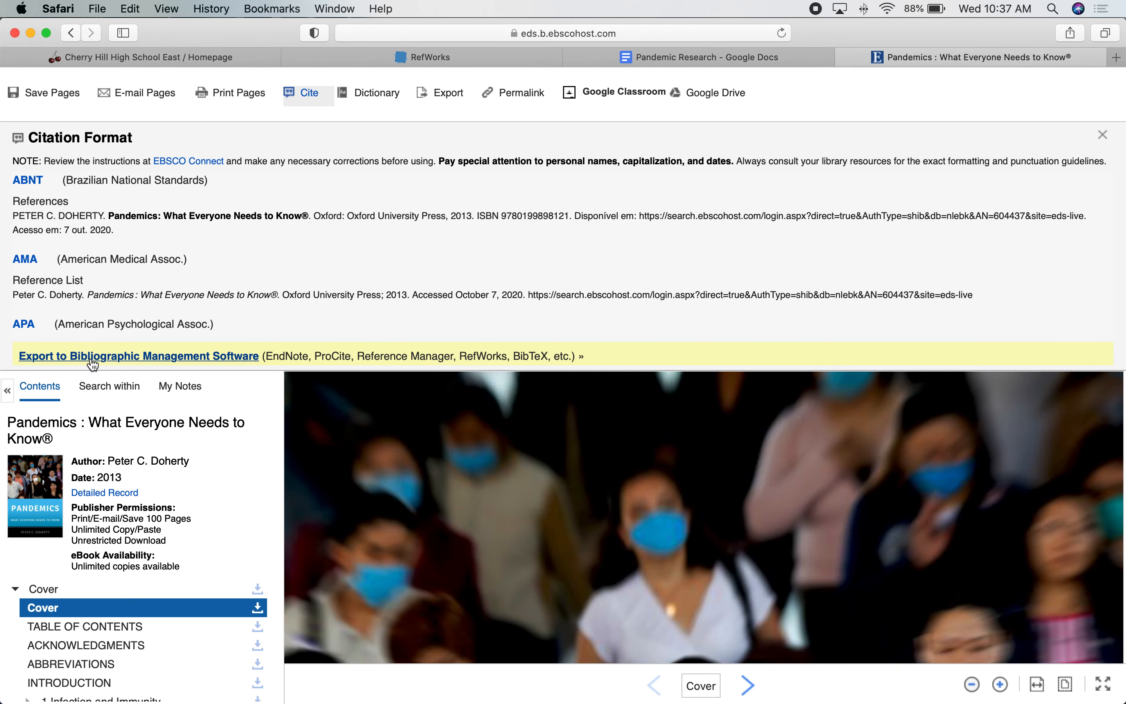
click(227, 357)
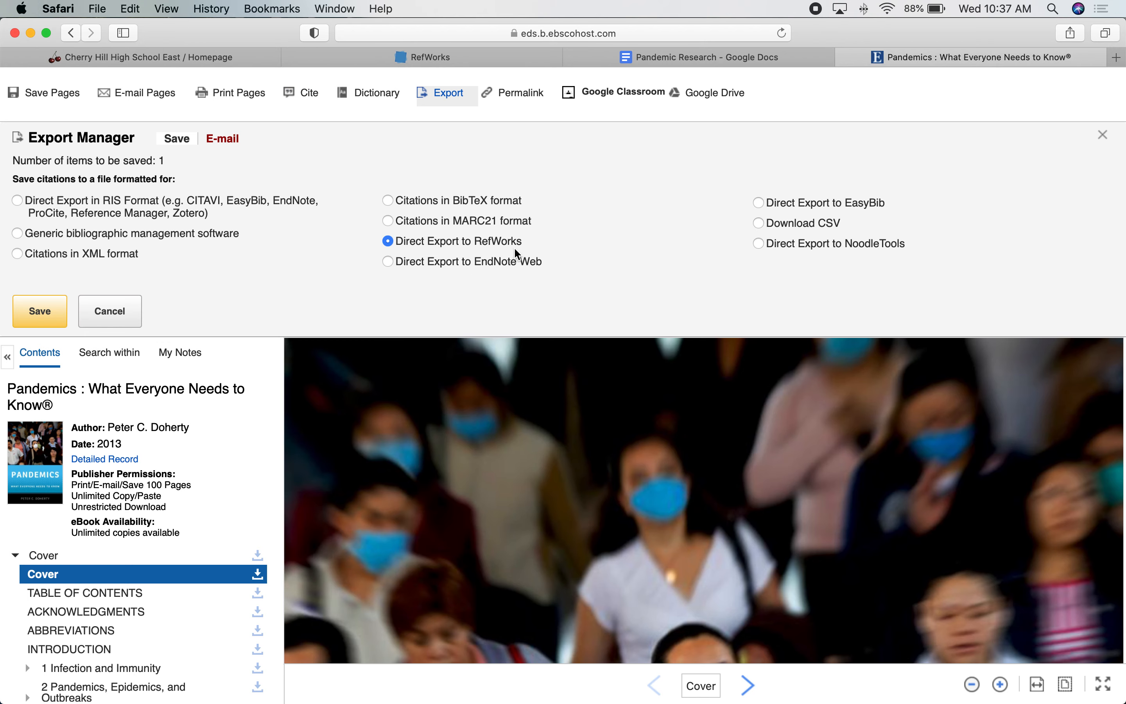
click(47, 305)
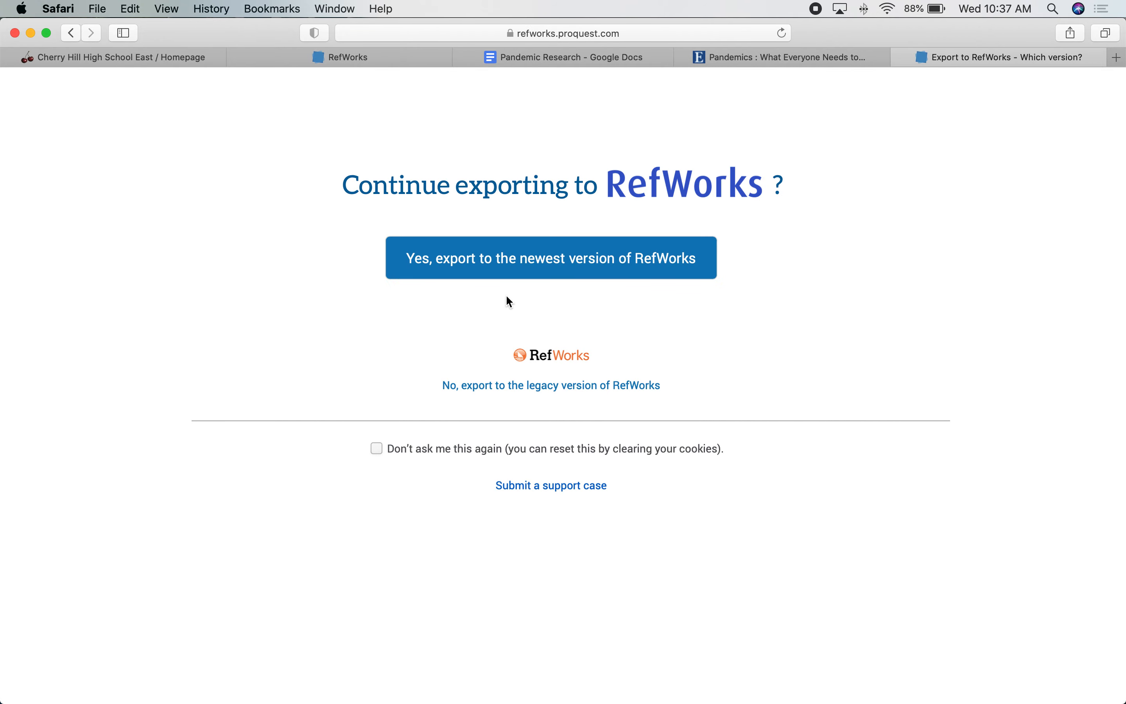
click(506, 275)
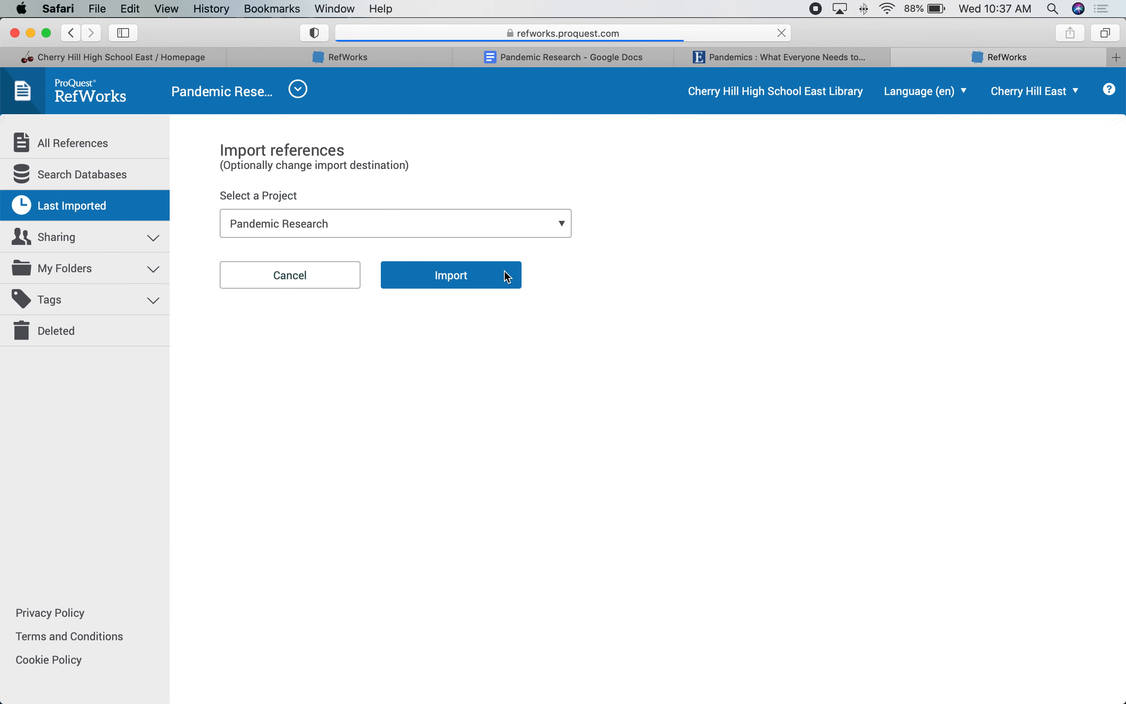
click(465, 280)
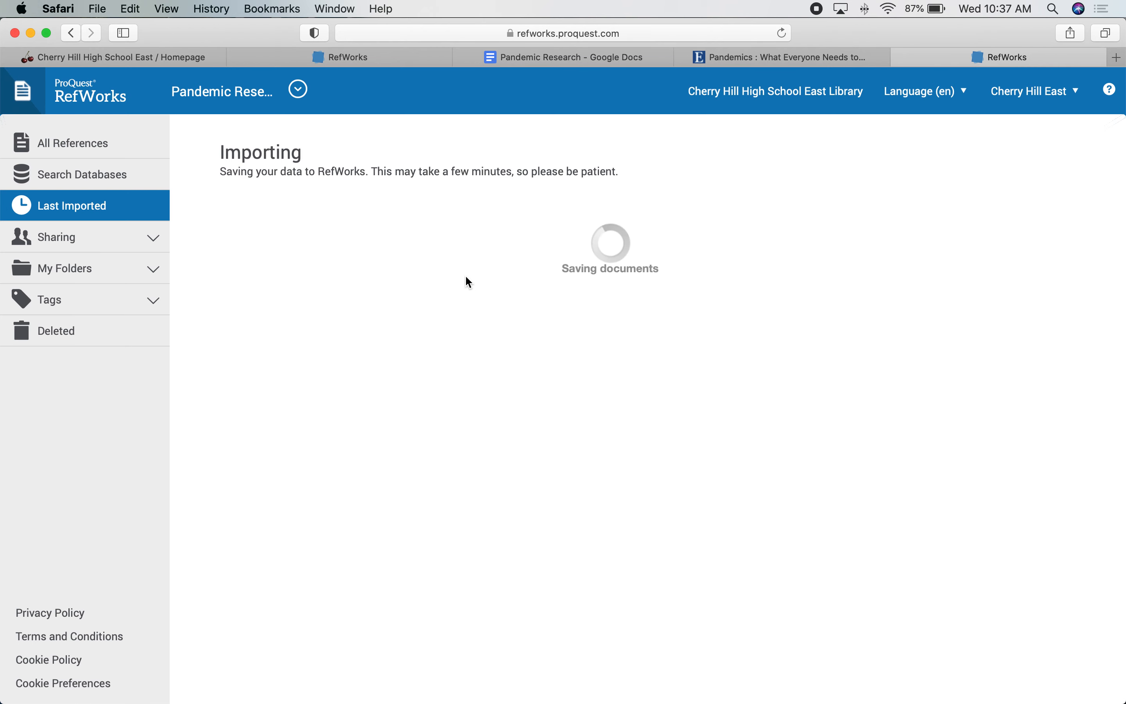
click(266, 223)
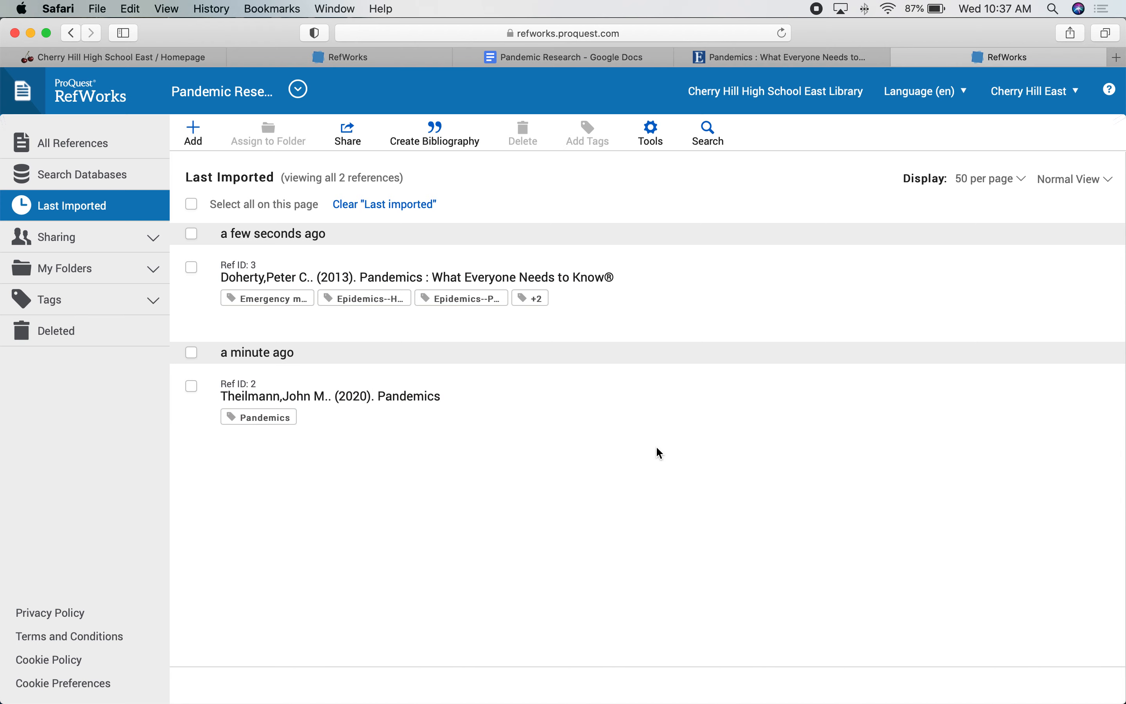
Step: Close the import and eBook pages and open the document's Gale link for Disease and Epidemiology in a new browser tab
click(906, 58)
click(842, 57)
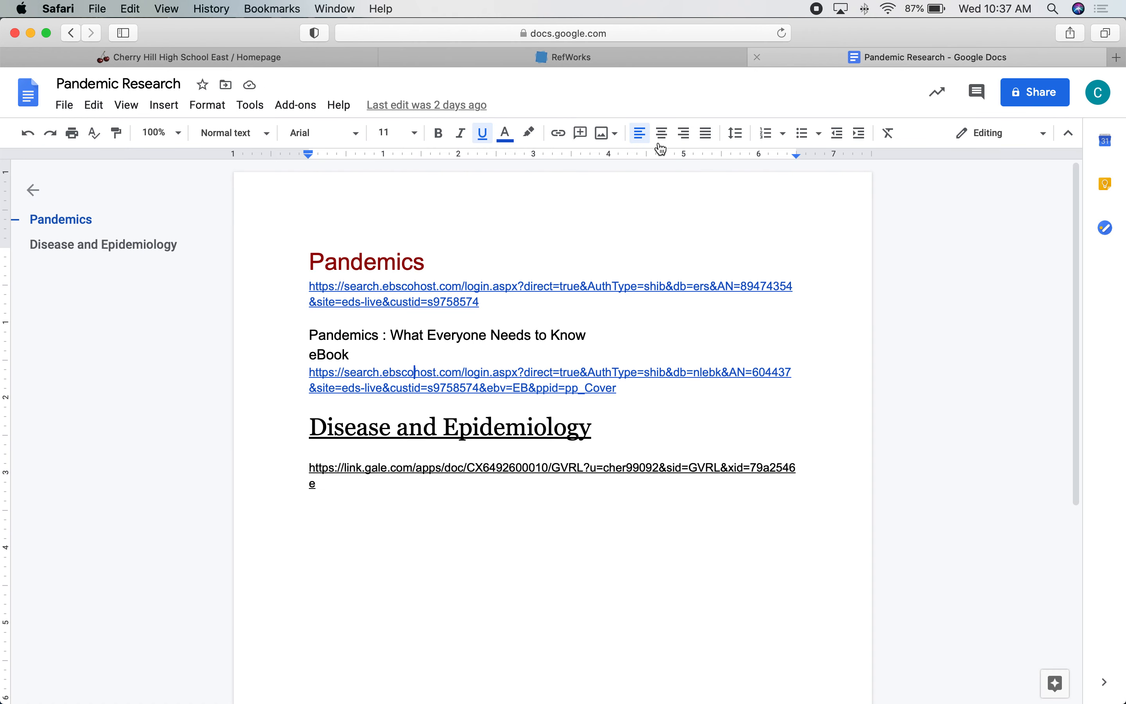
click(352, 467)
click(306, 468)
key(shift+Down)
key(shift+Down)
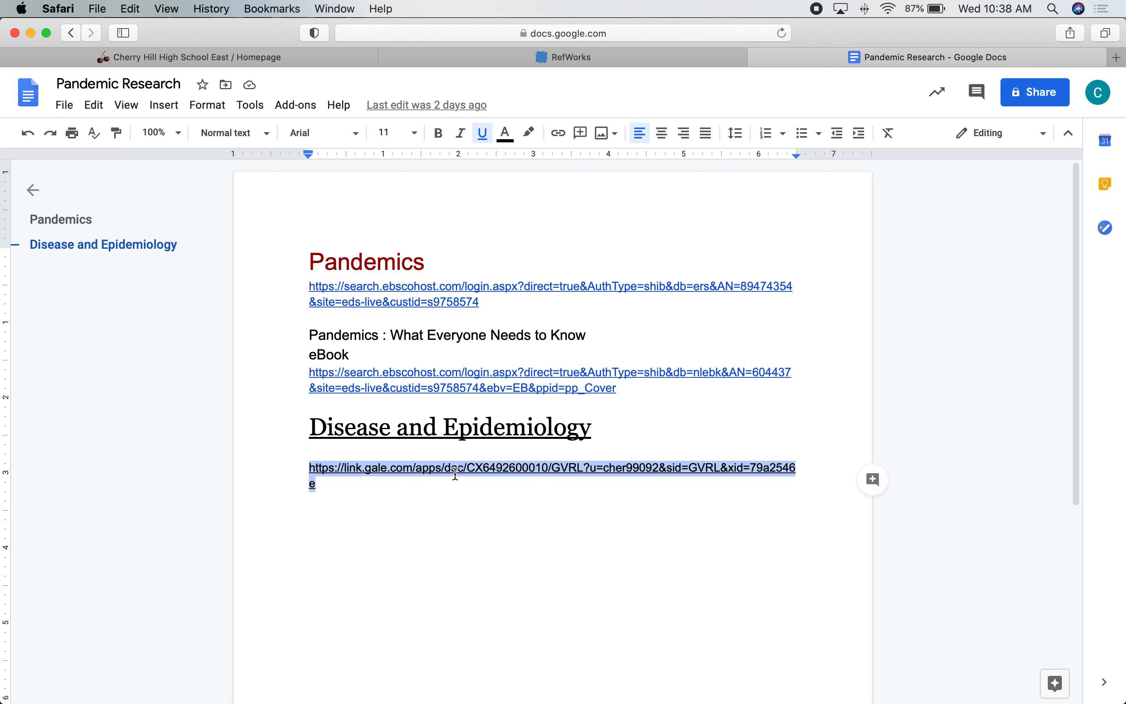
click(1116, 57)
key(super+v)
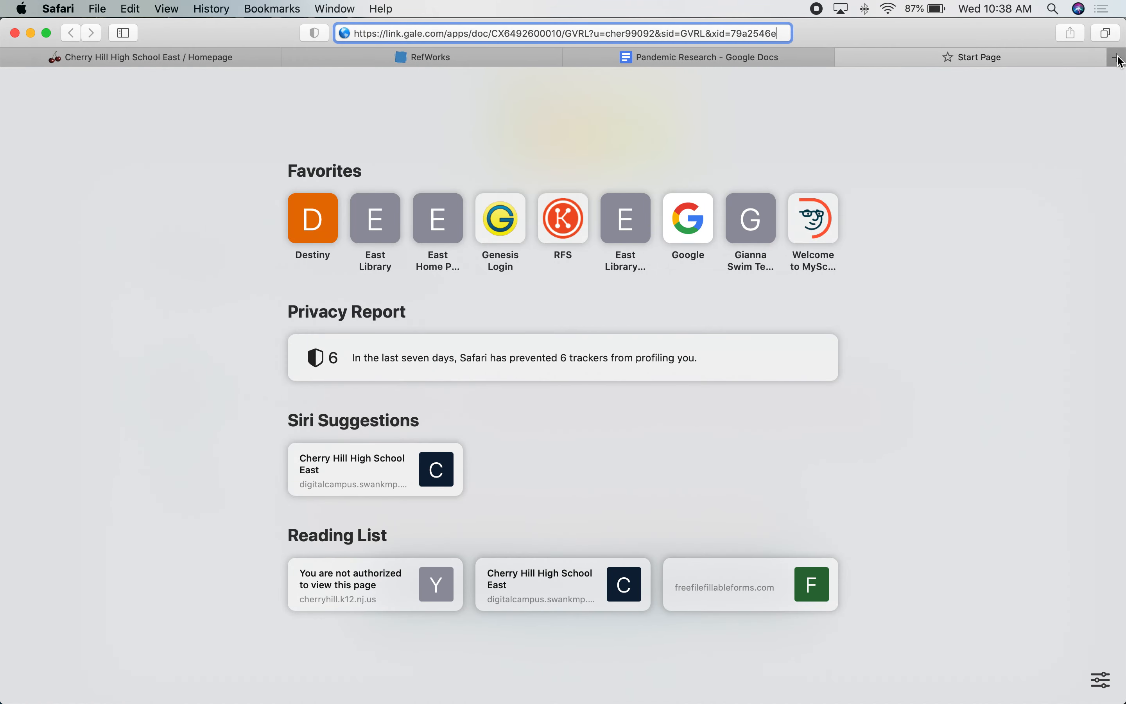
key(Return)
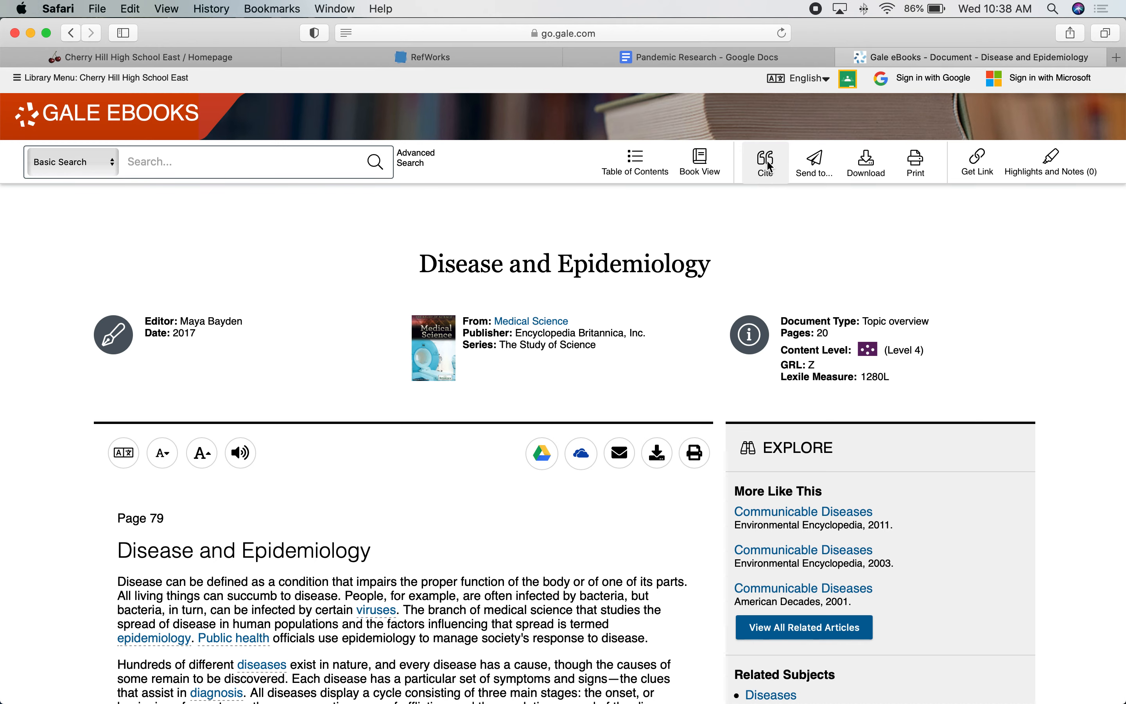
Step: Download the Disease and Epidemiology citation as an RIS file and close the citation tools
click(770, 167)
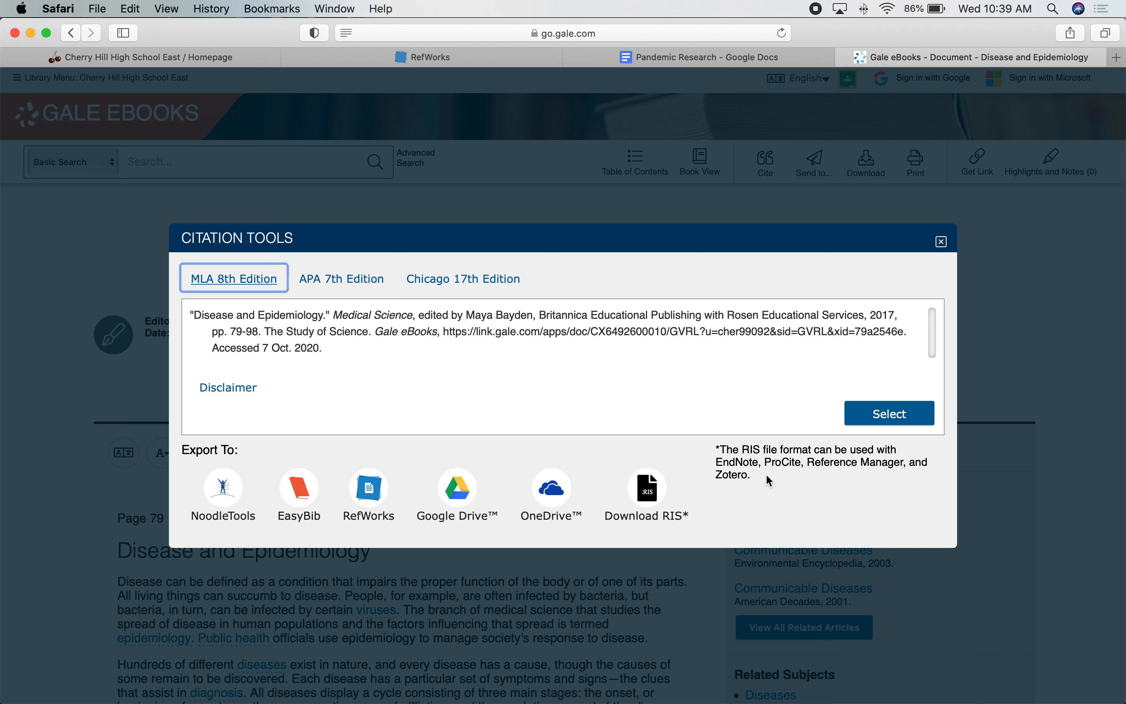
click(646, 496)
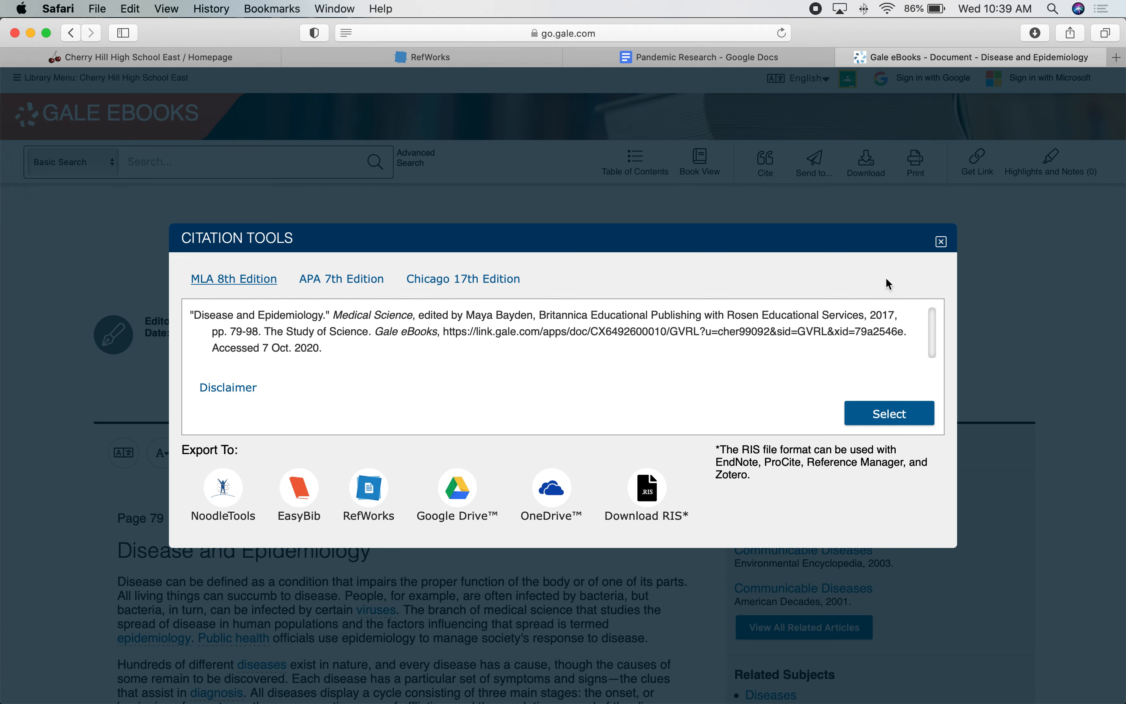
click(942, 242)
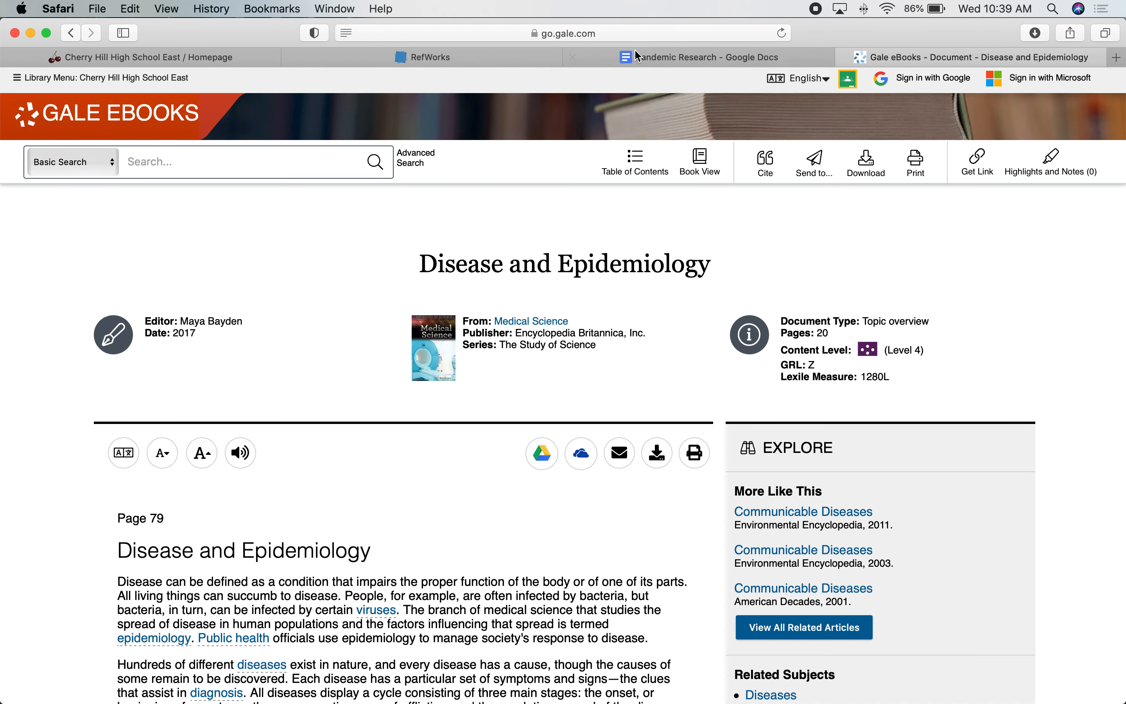
Step: Import the citations.ris file from the Downloads folder into the Pandemic Research project in RefWorks
click(446, 58)
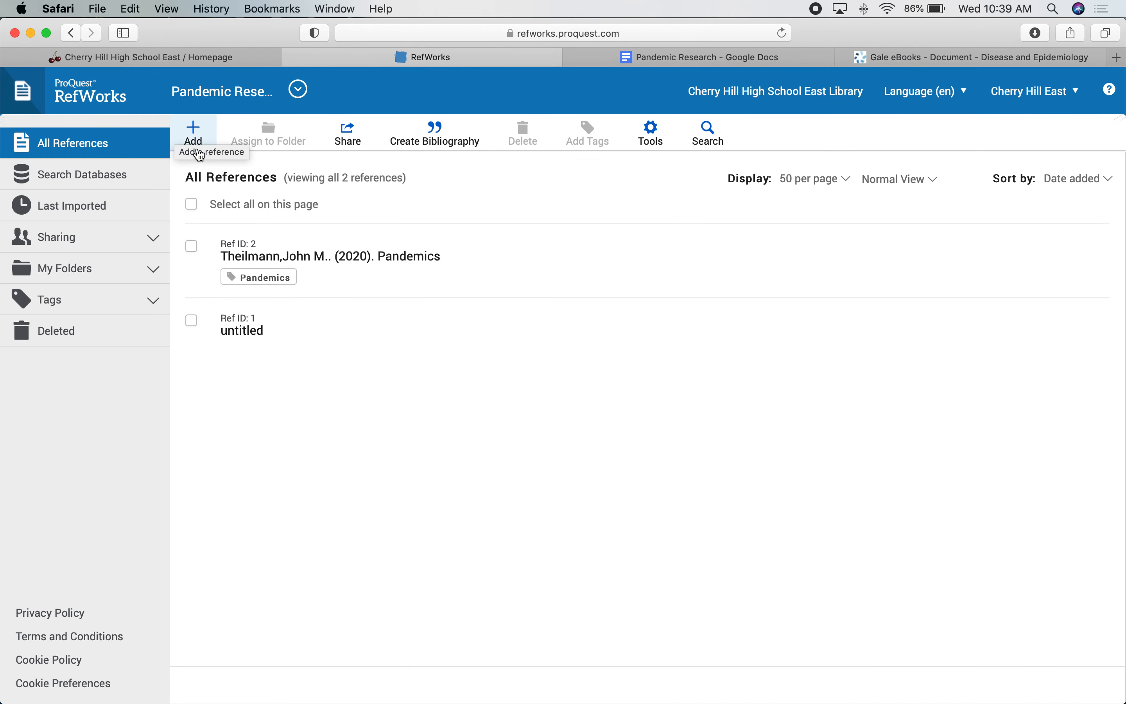
click(195, 134)
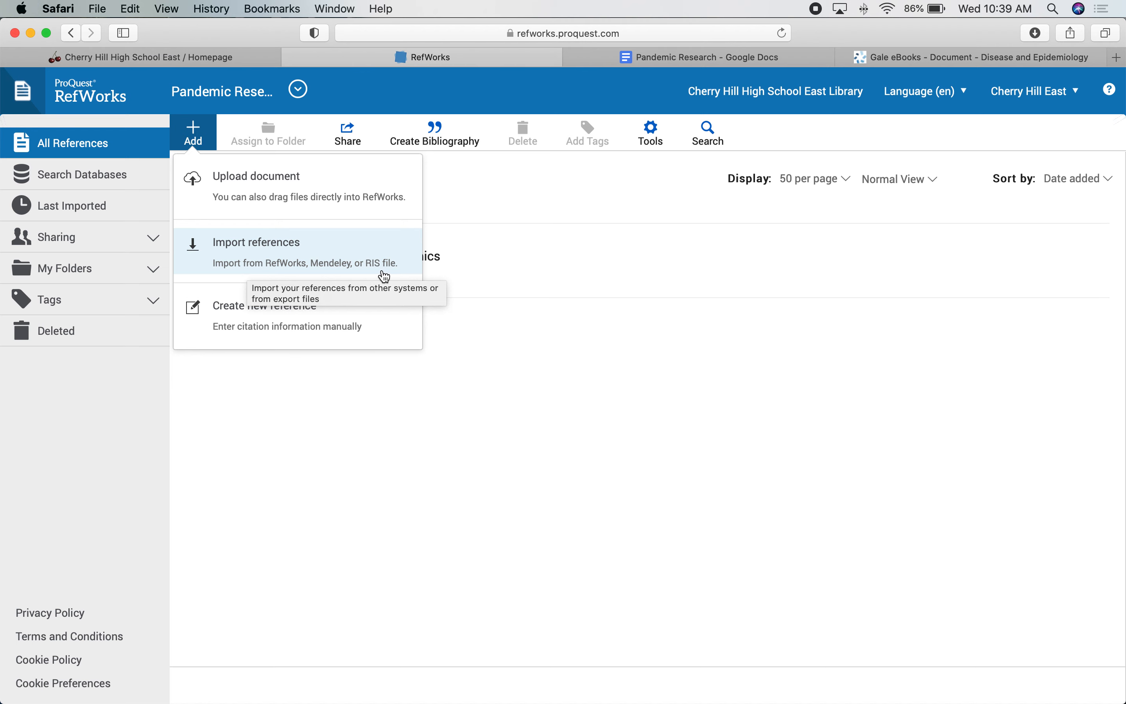
click(347, 257)
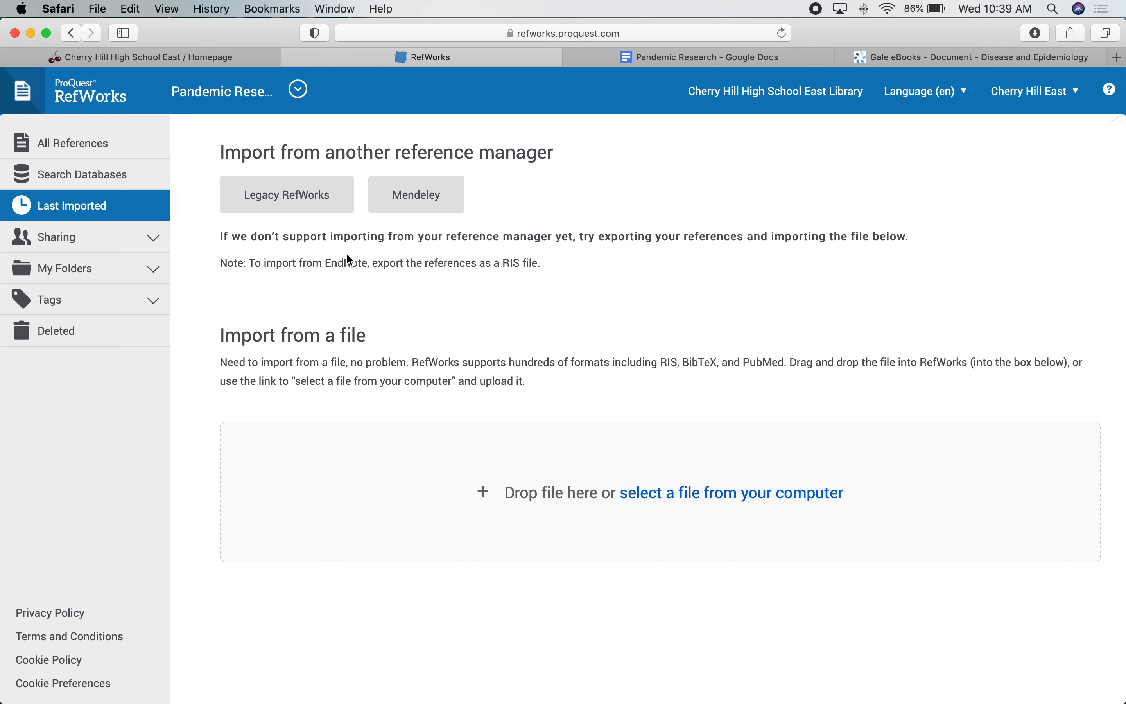
click(733, 494)
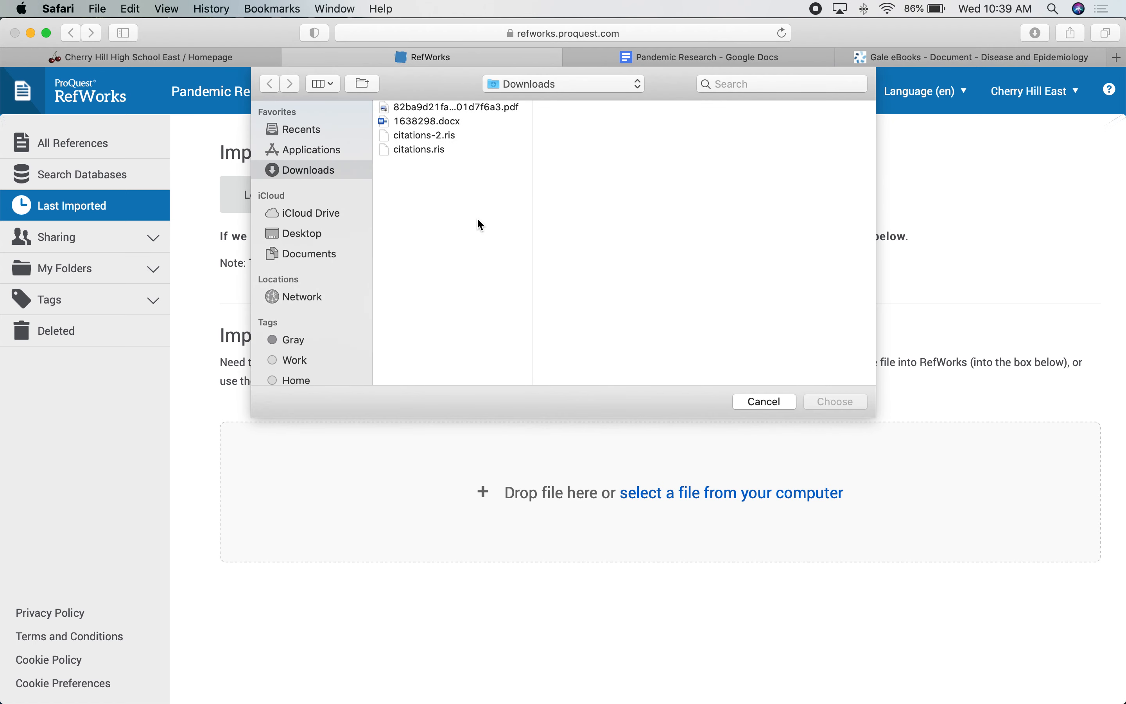
click(429, 150)
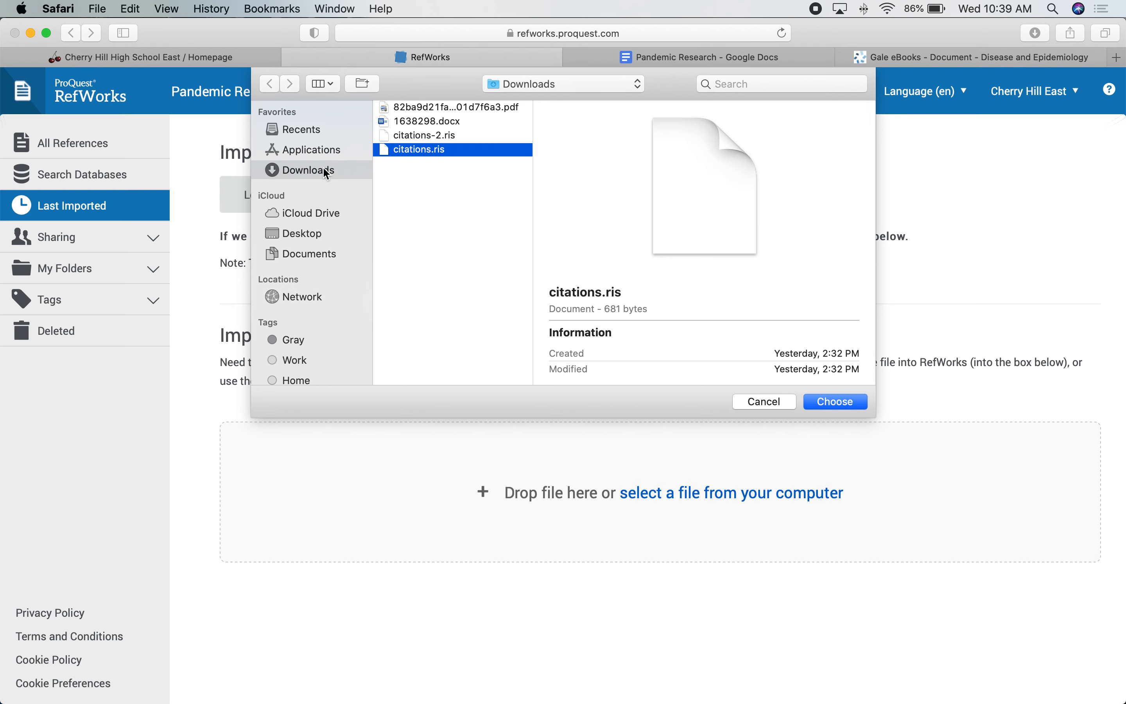
double_click(422, 149)
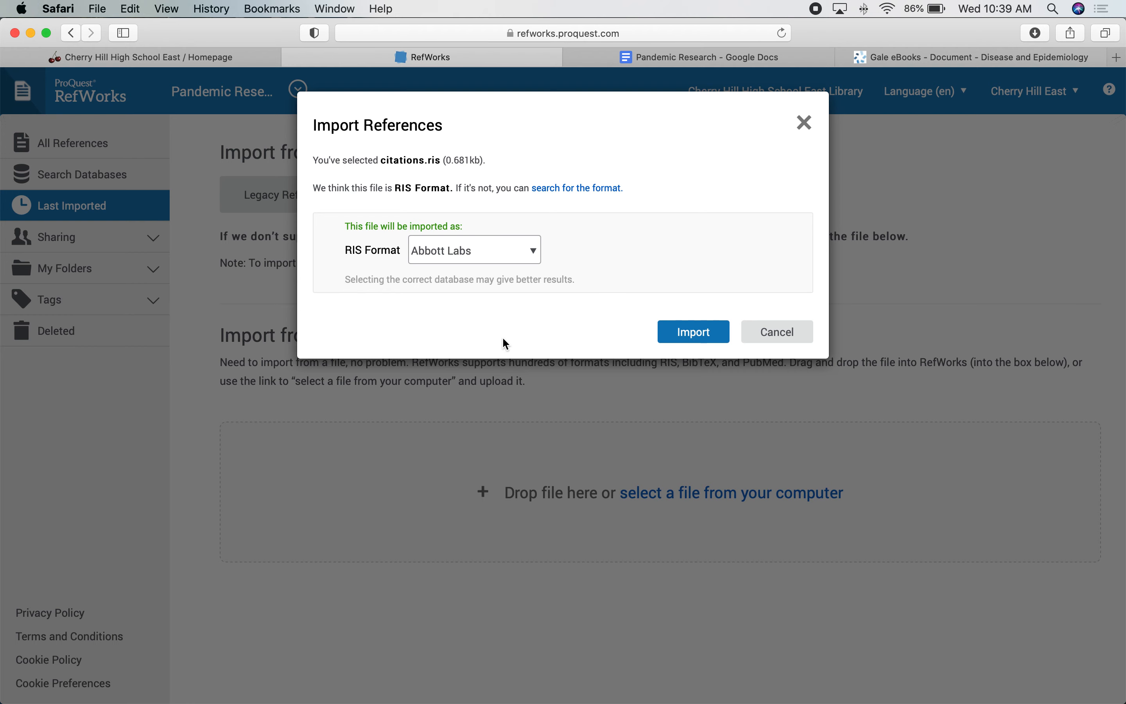
click(687, 330)
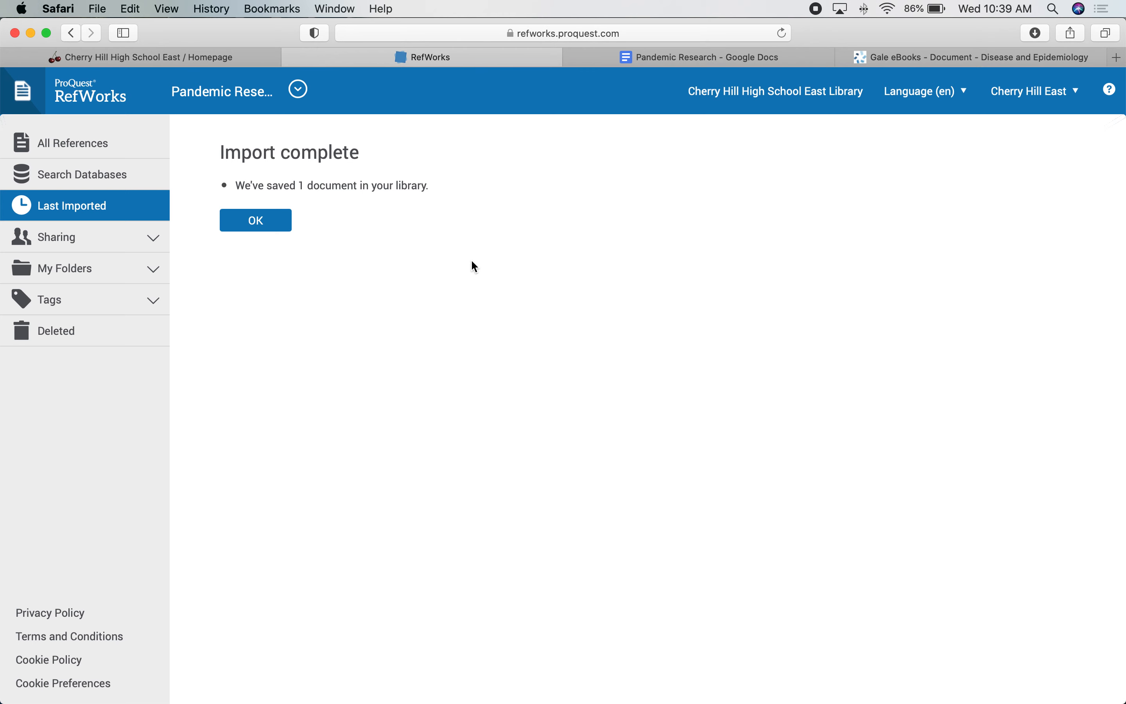
click(267, 220)
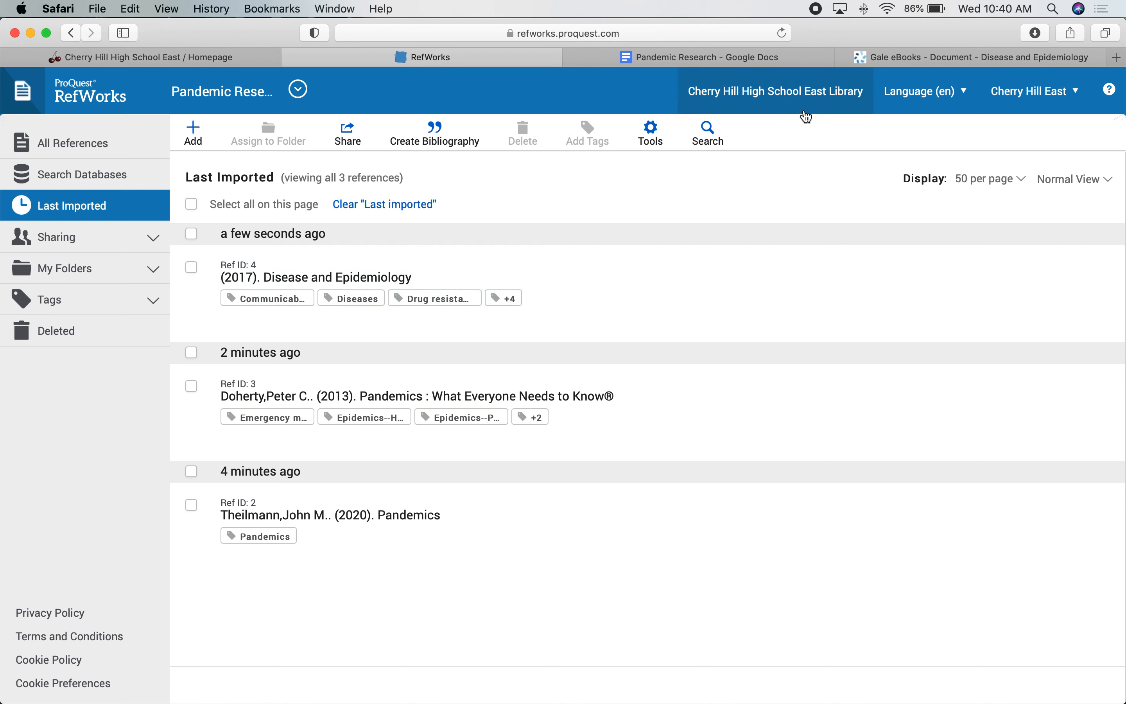
Step: Open the citation tools for Gale's Disease and Epidemiology article and select its full MLA 8th Edition citation text
click(936, 53)
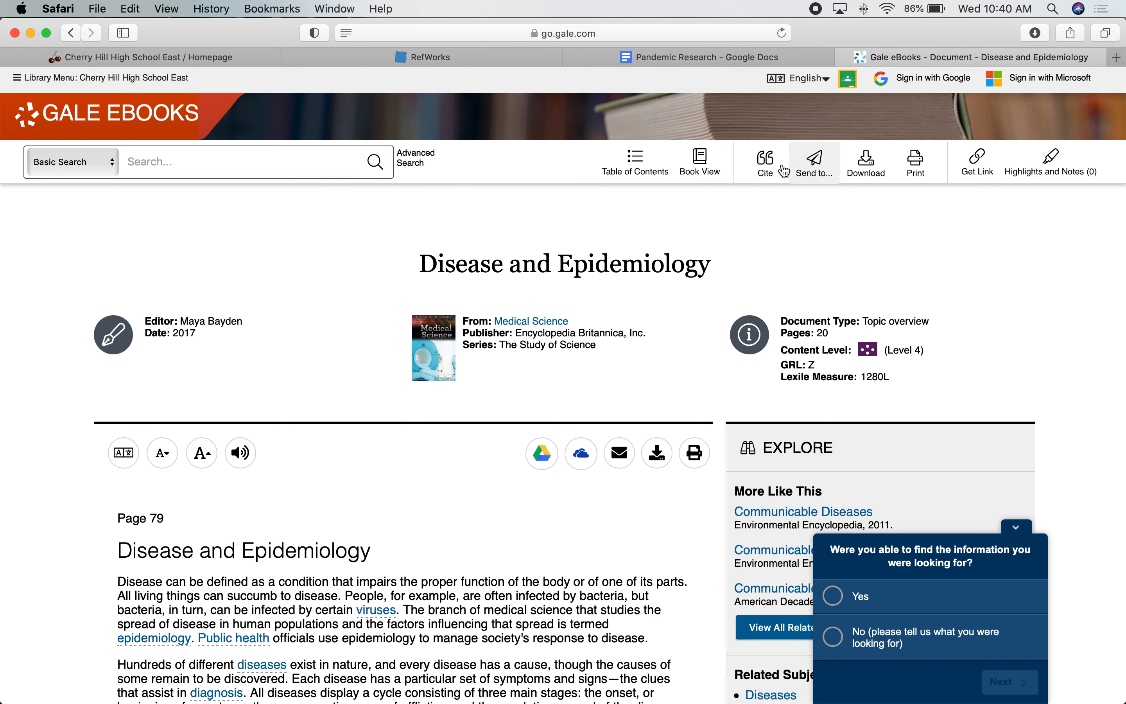
click(770, 172)
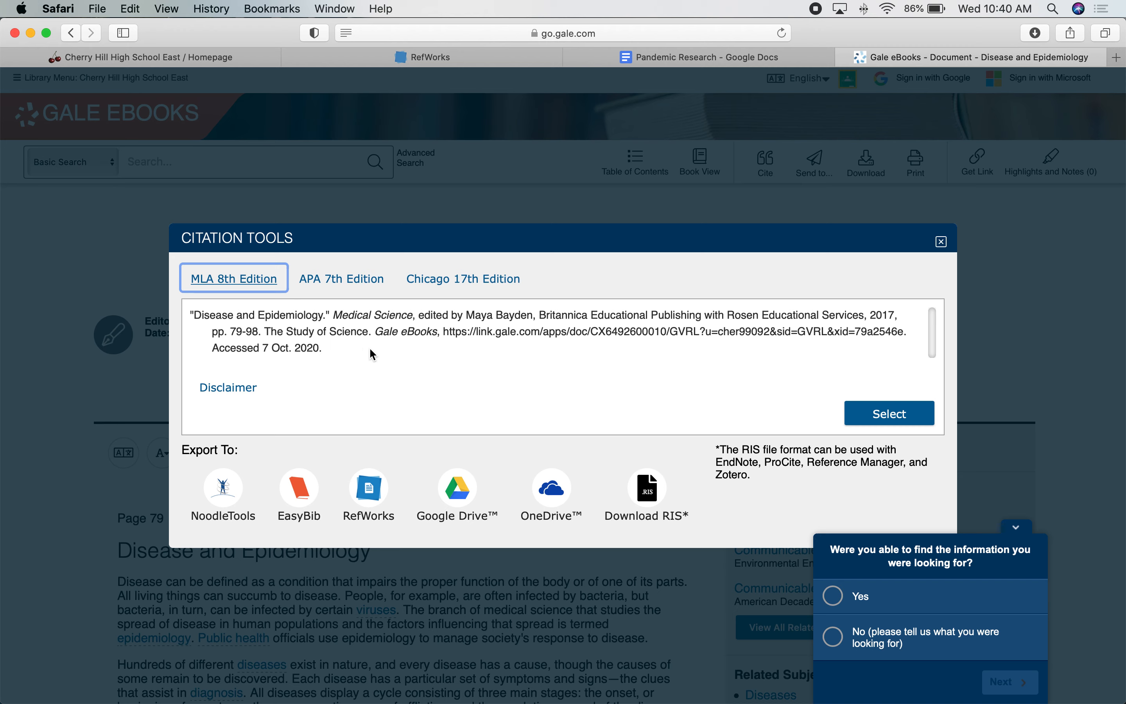
click(343, 347)
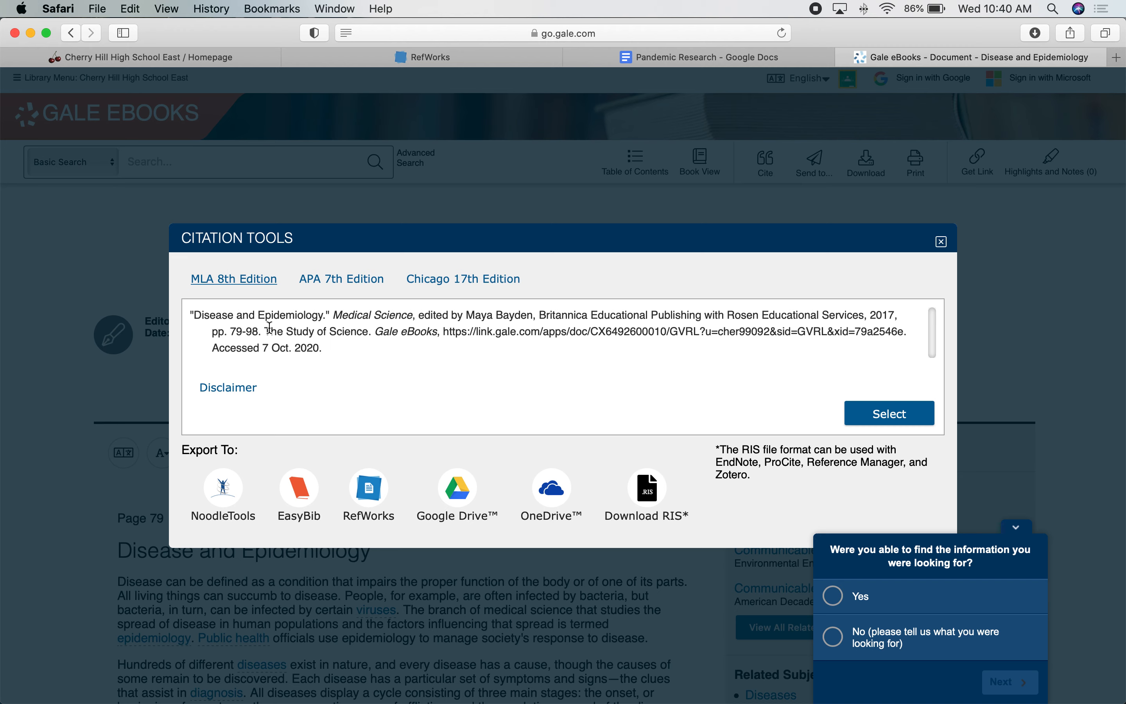
drag(190, 315, 360, 343)
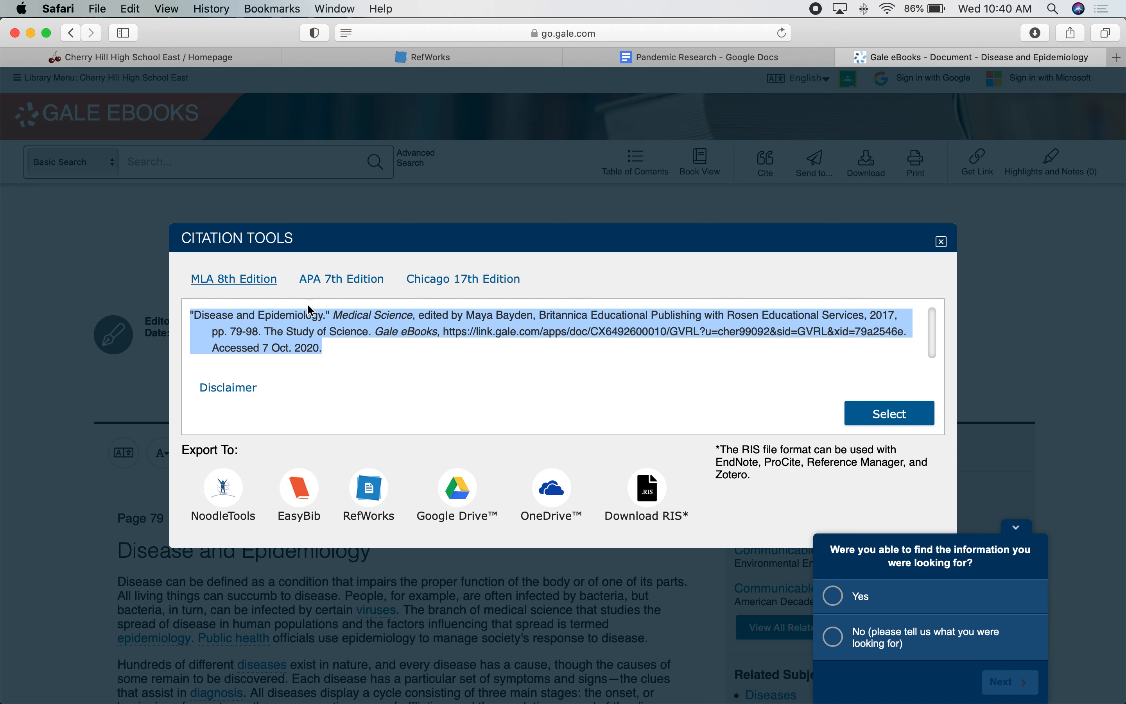
Step: Return to RefWorks and start a new manually entered reference at its title field
click(389, 57)
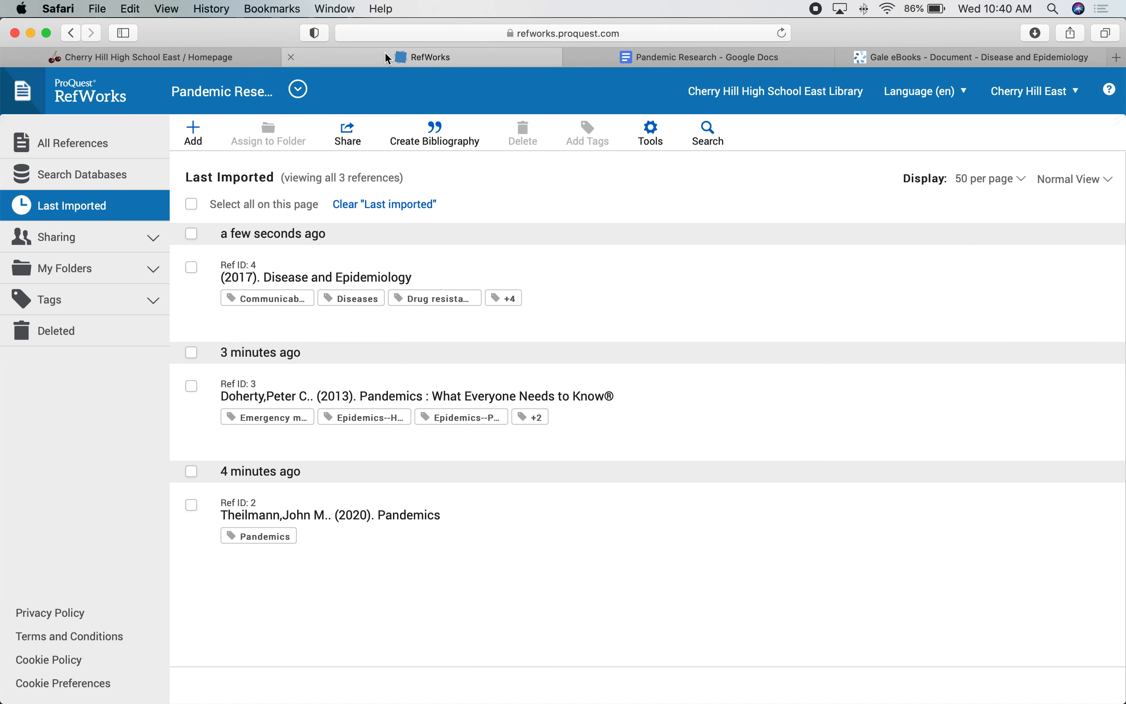
mouse_move(586, 71)
click(185, 146)
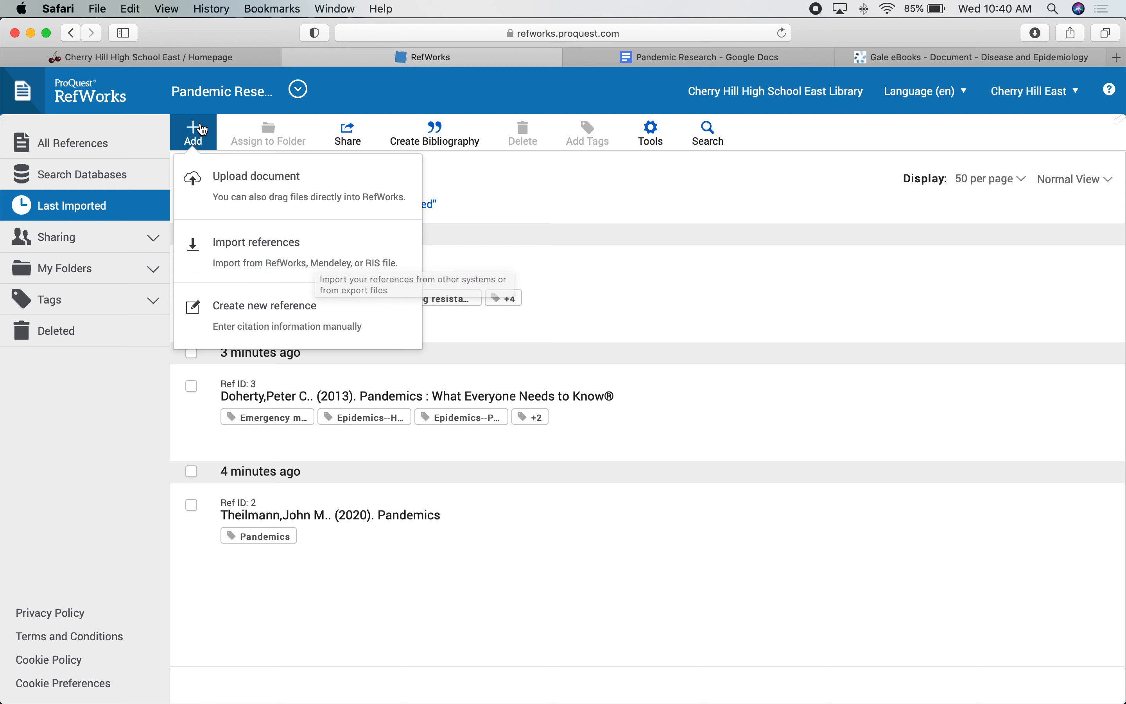
click(260, 315)
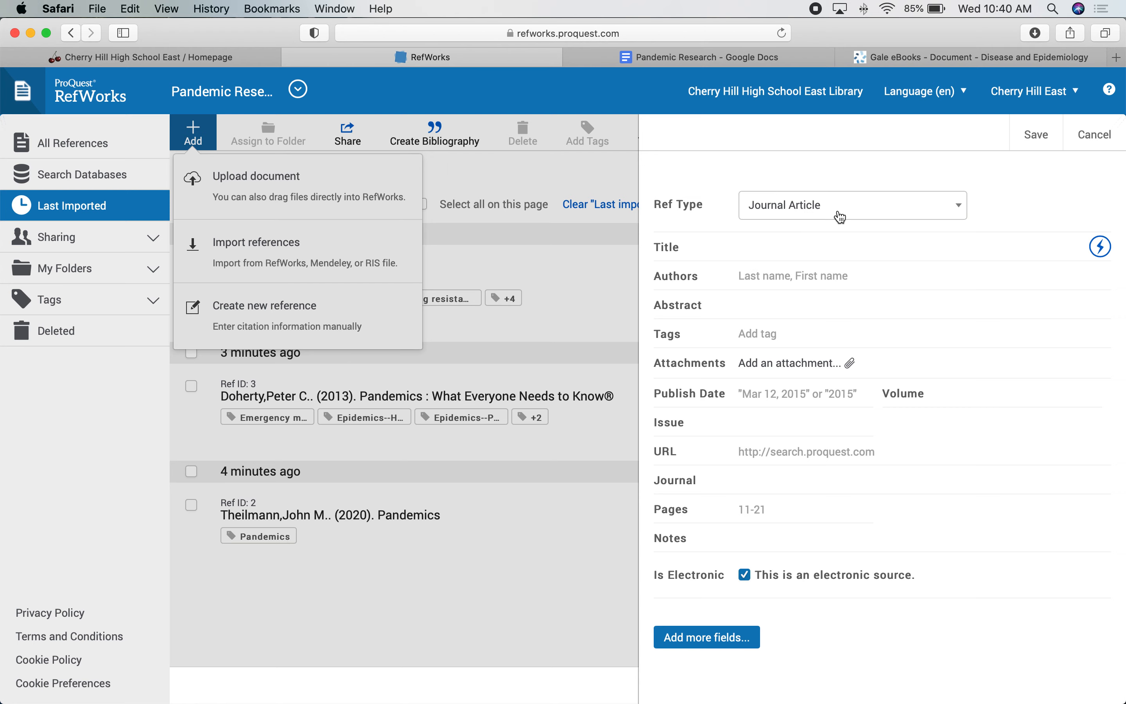
click(740, 248)
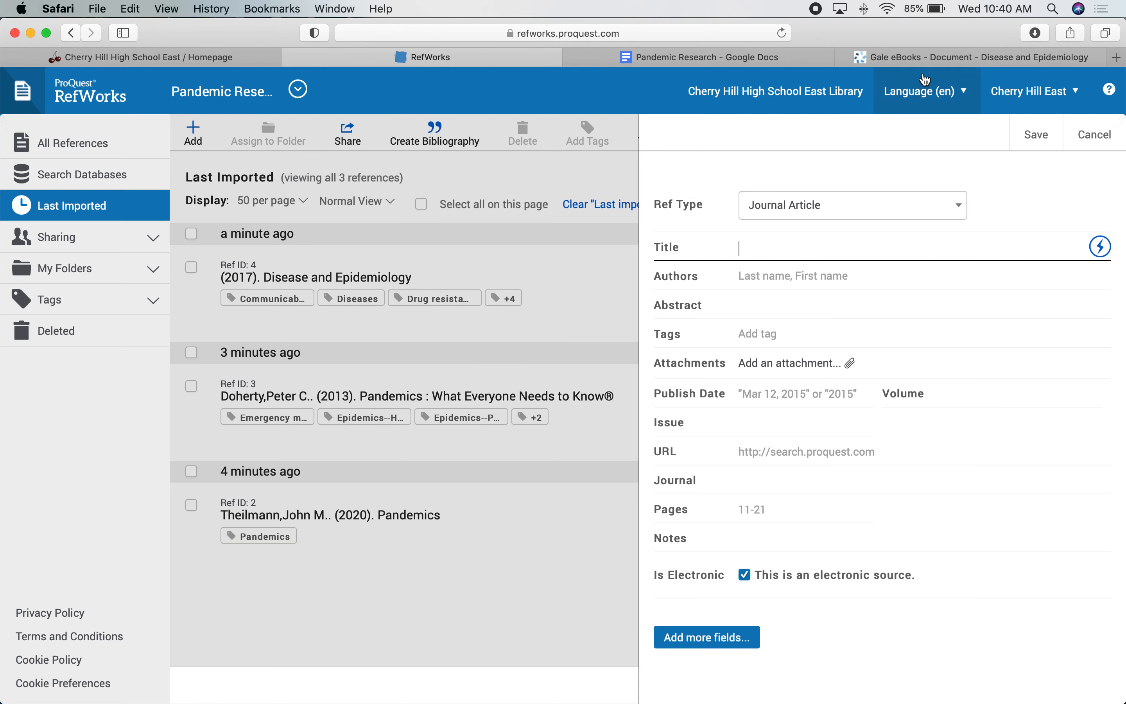
Step: Copy the title "Disease and Epidemiology" from the Gale MLA citation into the new RefWorks reference's title
click(930, 59)
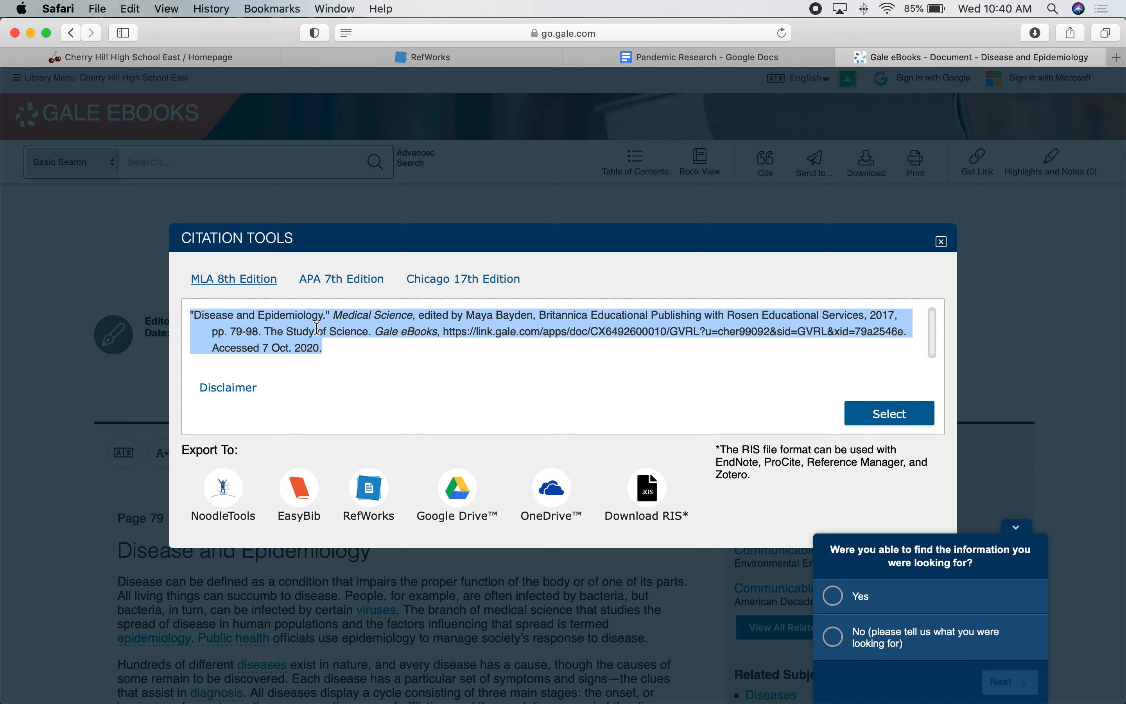
click(423, 56)
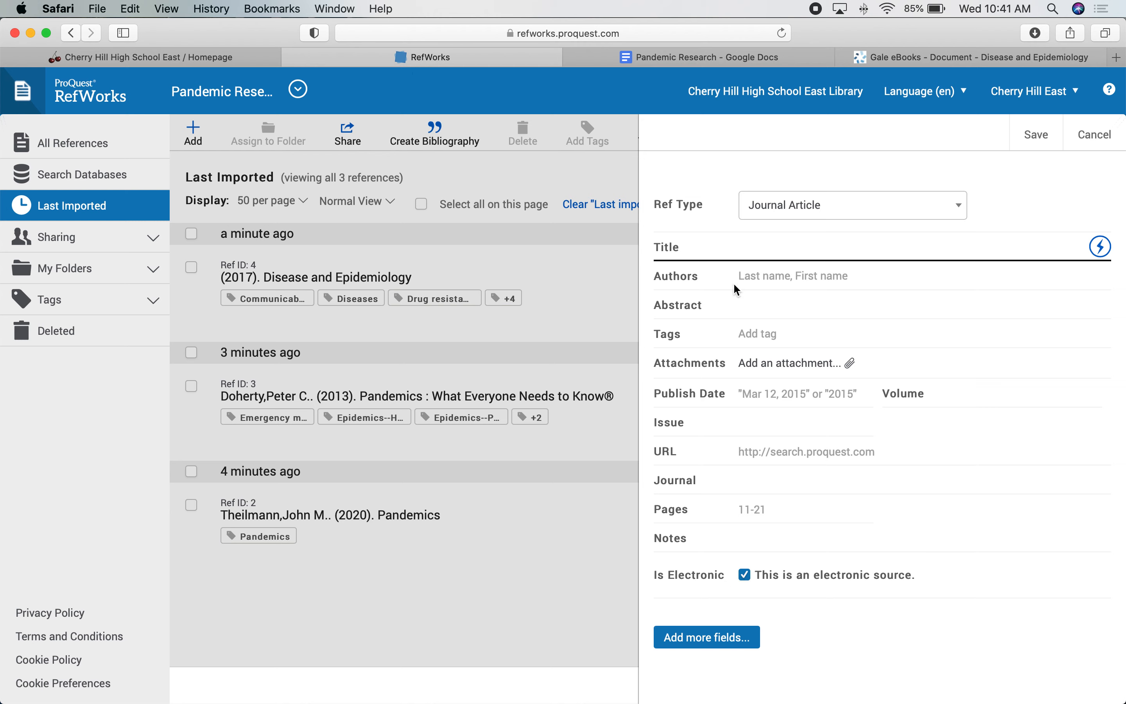
click(986, 59)
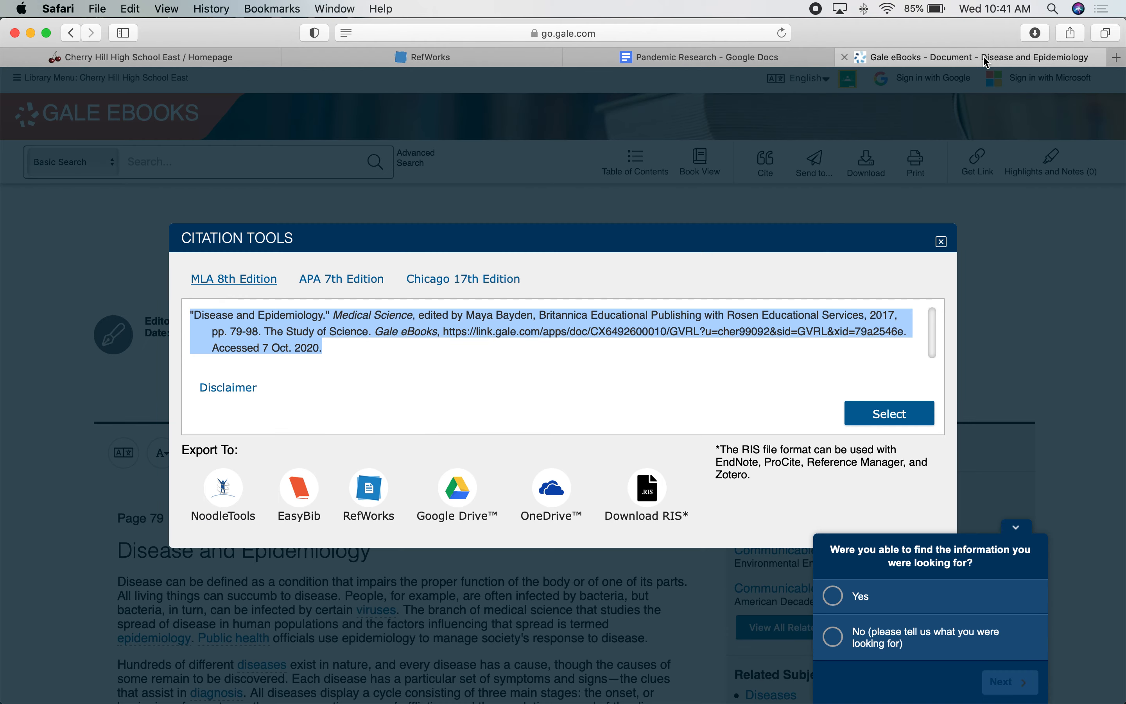
click(372, 350)
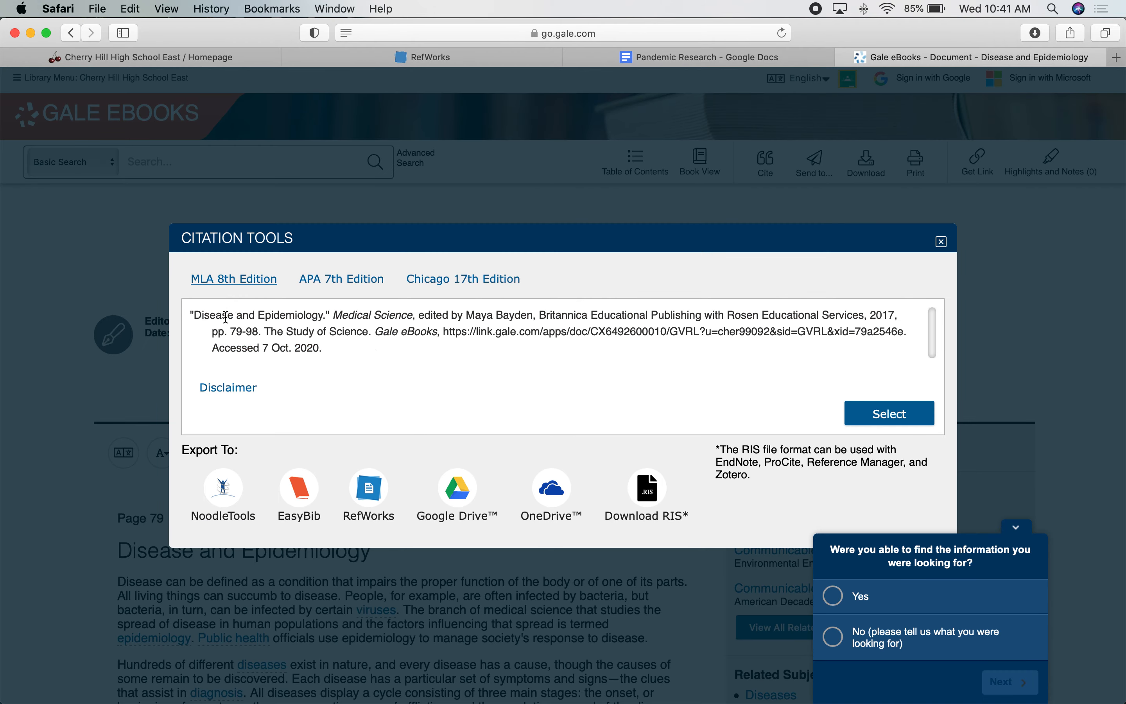
drag(193, 316, 323, 315)
key(super+c)
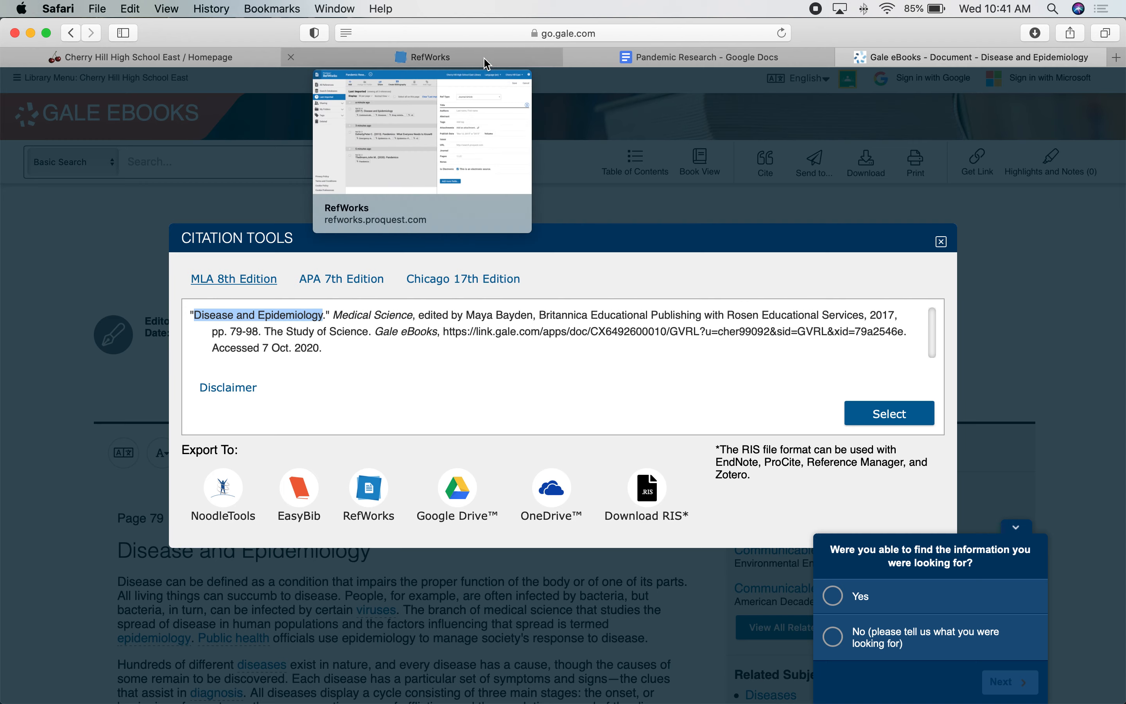
click(391, 60)
click(744, 247)
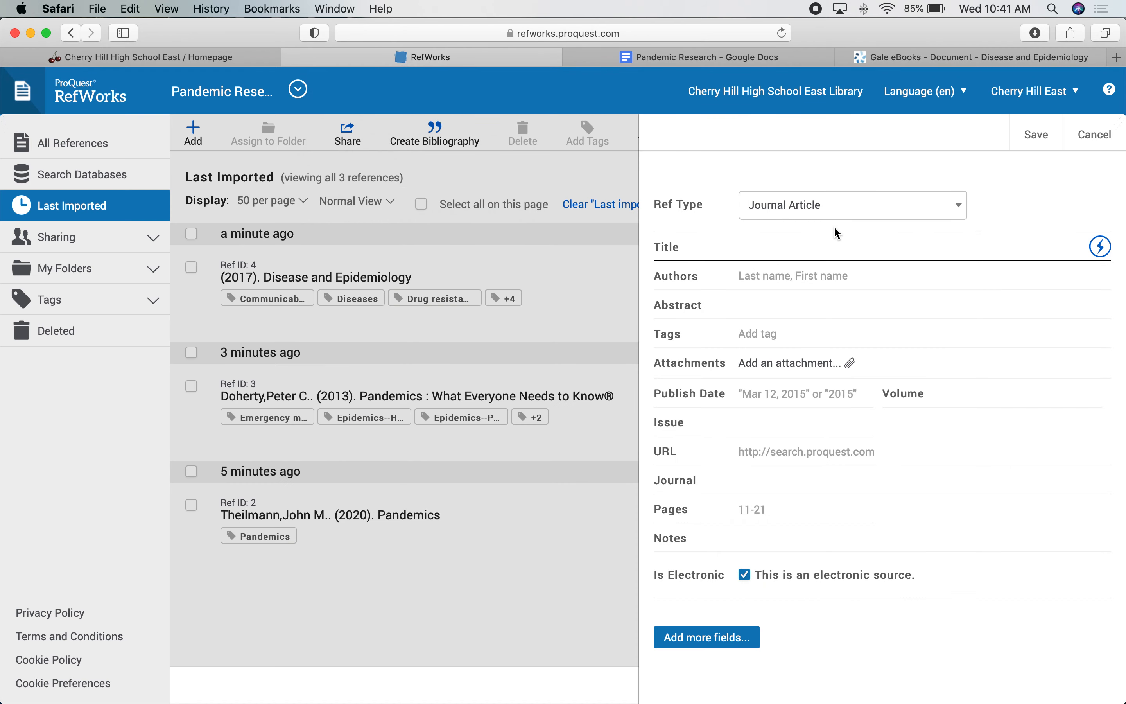
key(super+v)
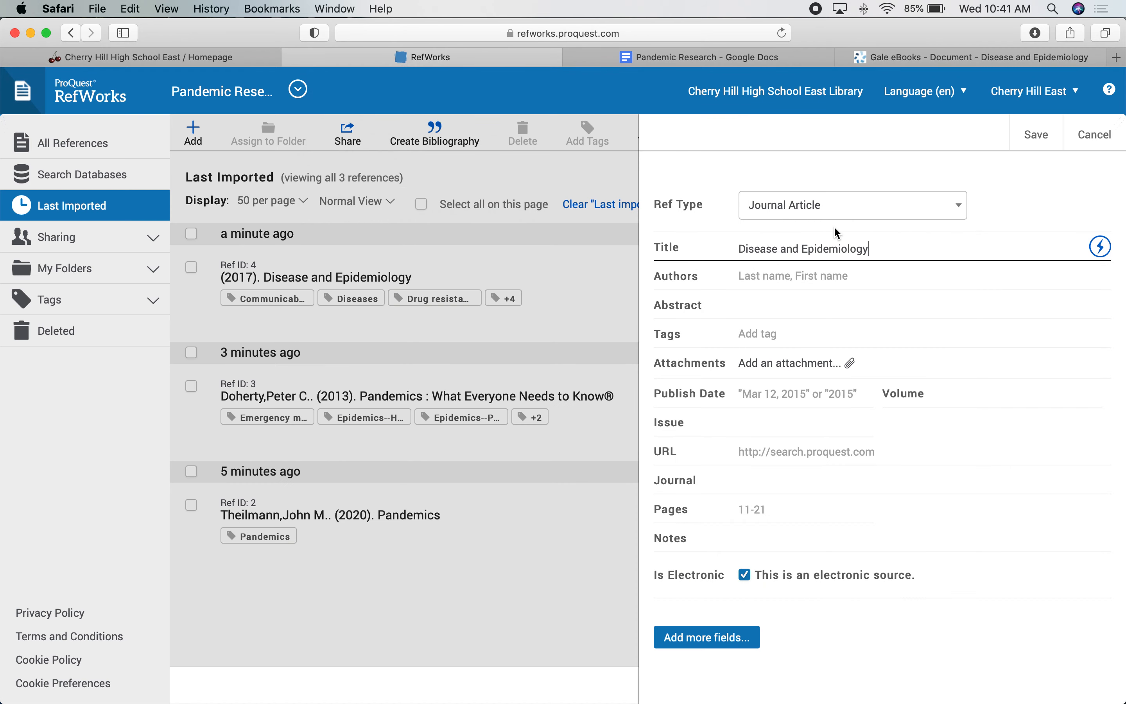
Step: Go back to the Gale citation and select the source title "Medical Science"
click(724, 426)
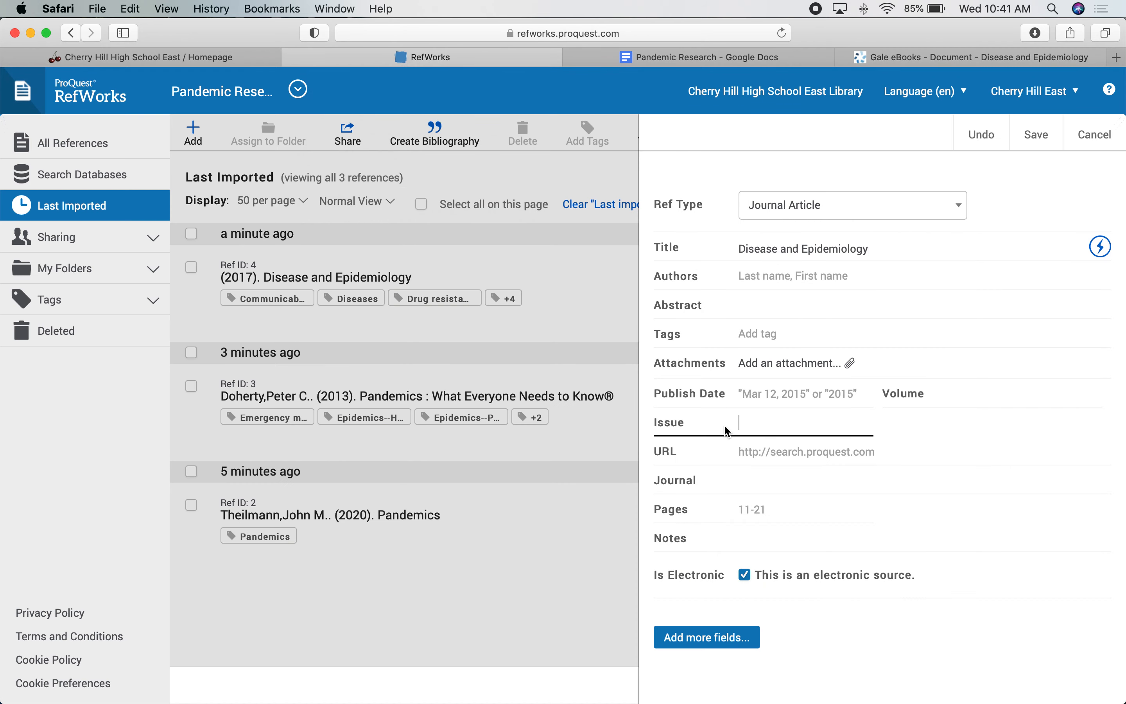
click(928, 55)
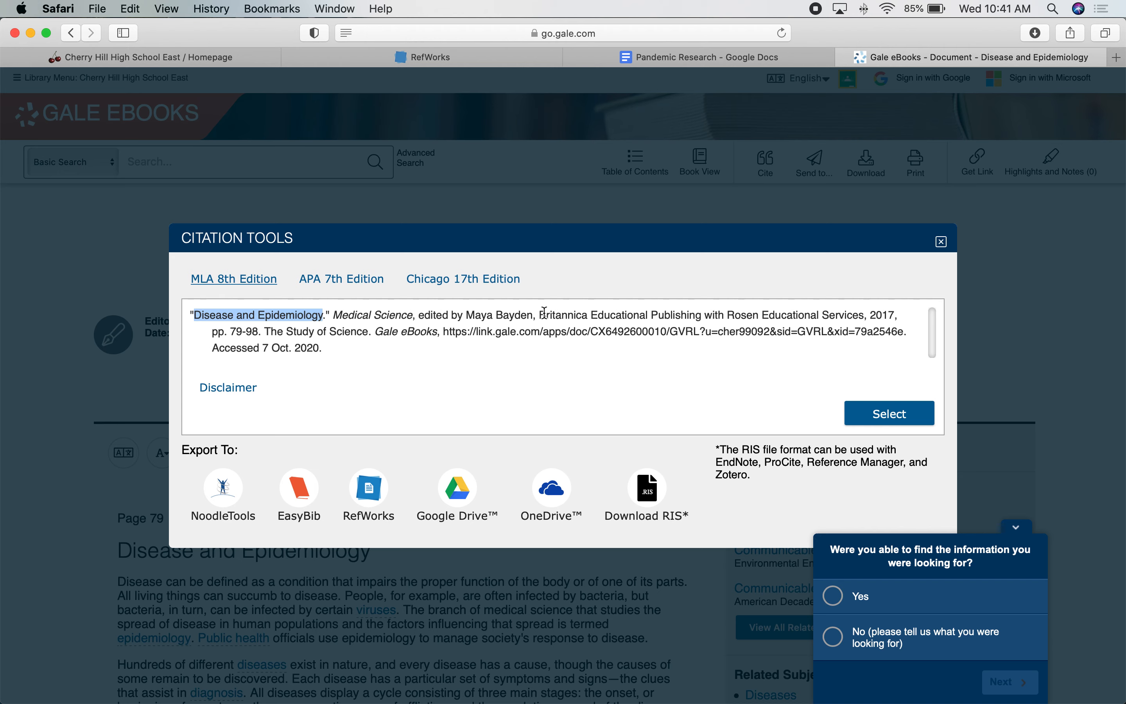
click(580, 361)
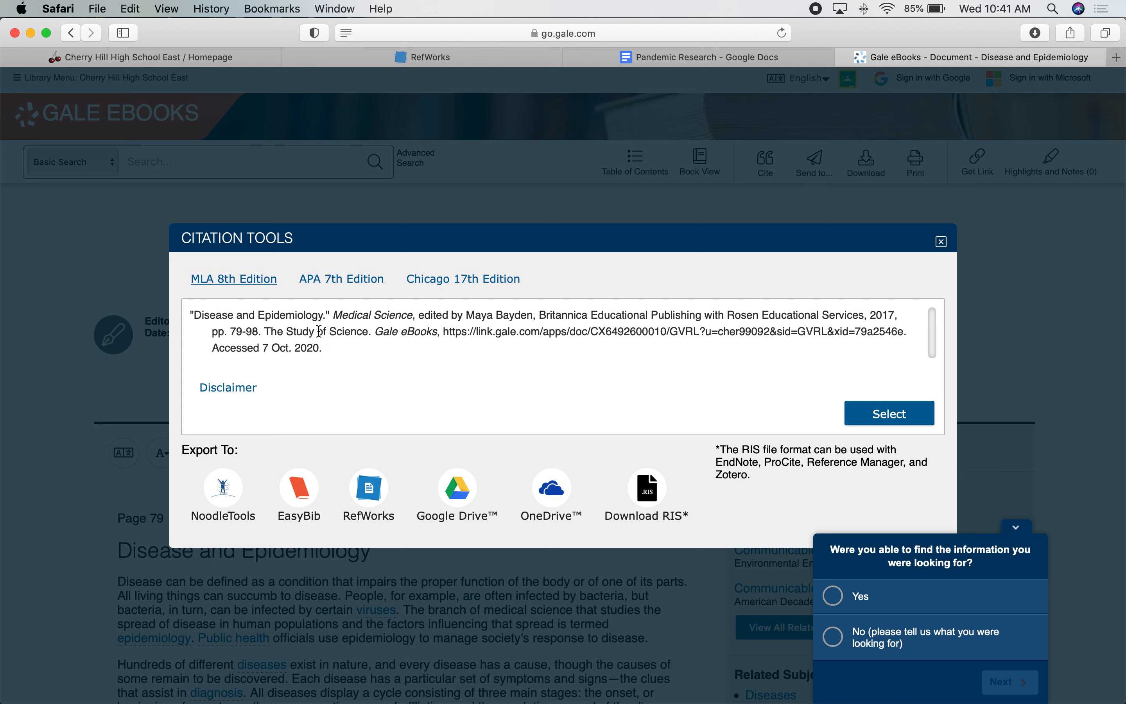
drag(266, 330, 414, 316)
click(336, 311)
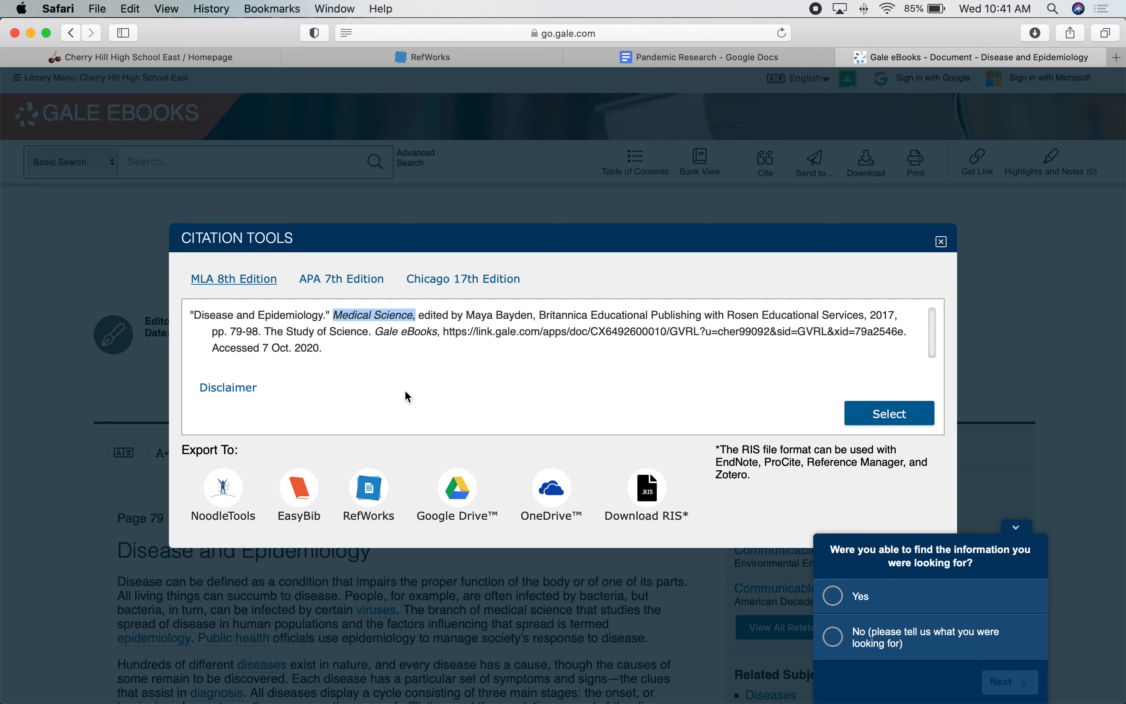
Step: Return to the manual reference in RefWorks, look over its journal and pages fields, and discard it without saving
click(414, 55)
scroll(820, 407, down, 2)
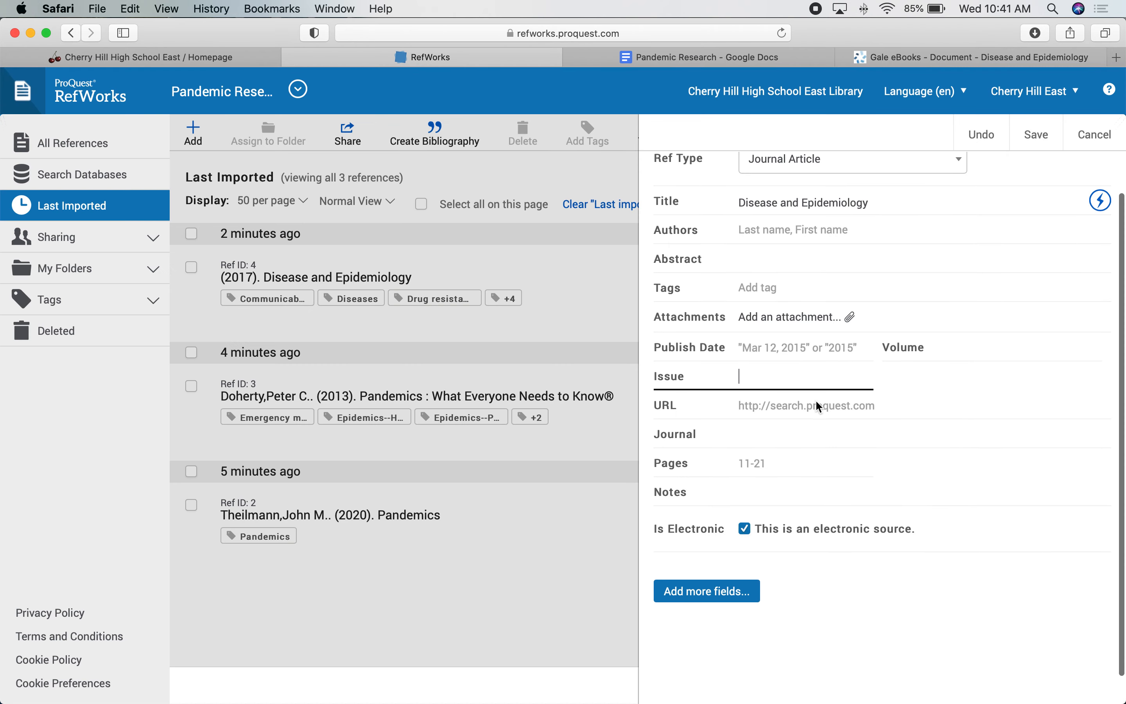
click(766, 435)
click(756, 466)
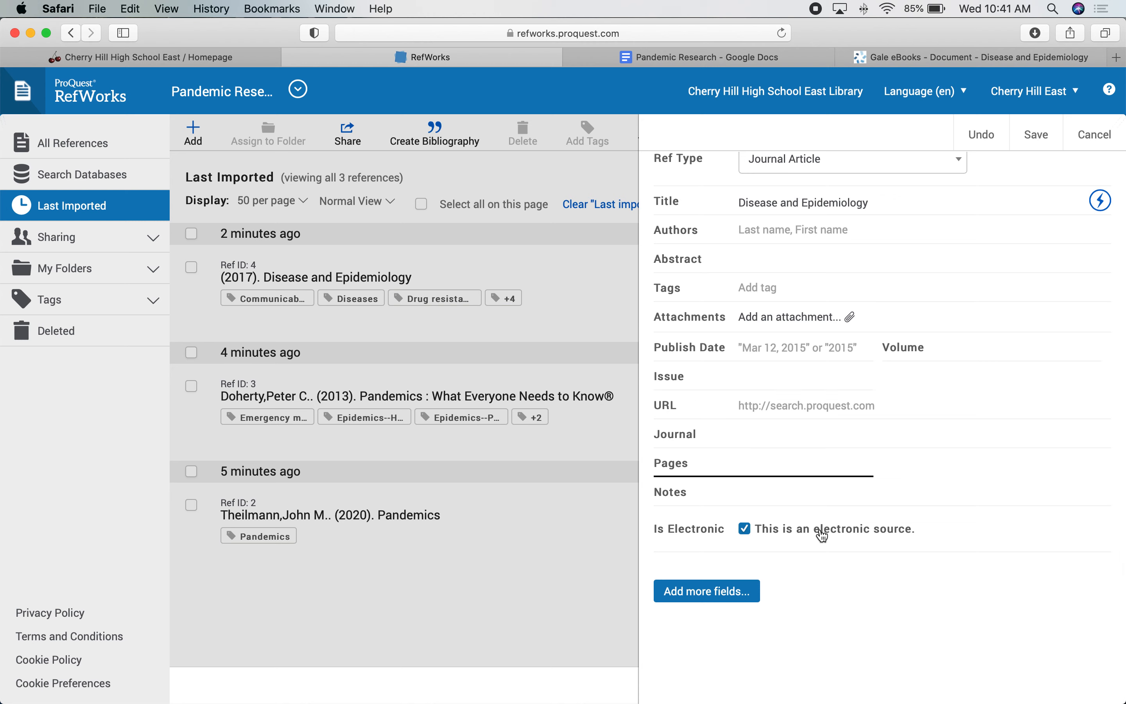
scroll(821, 537, up, 2)
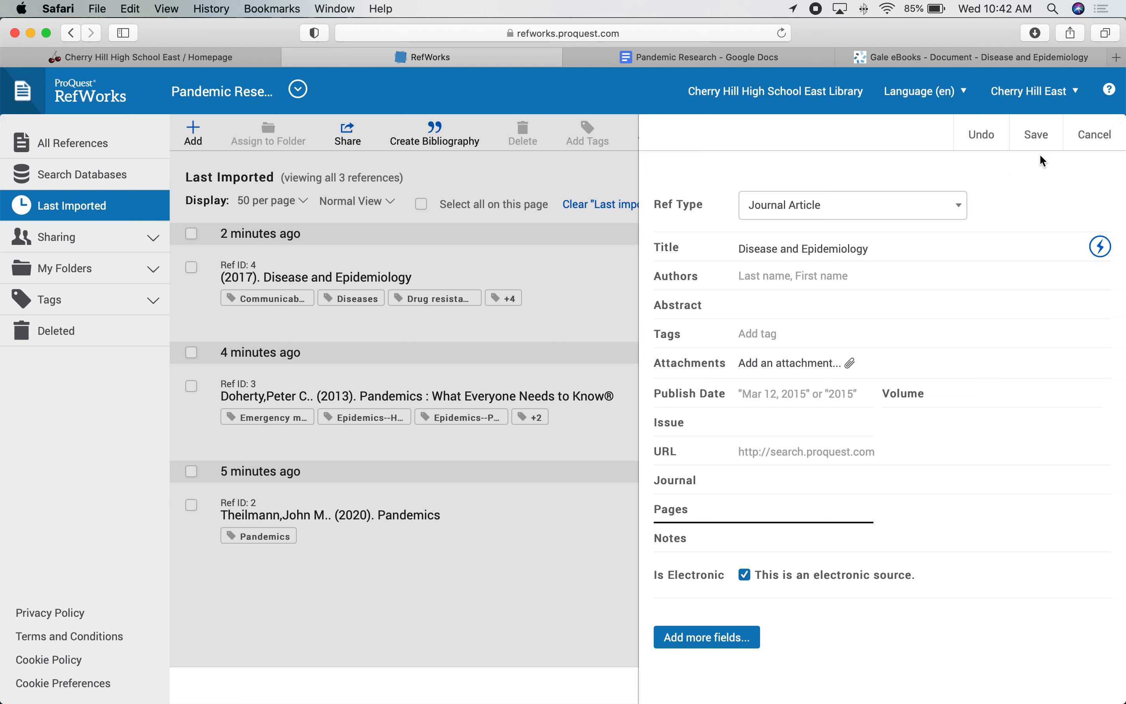
click(1095, 135)
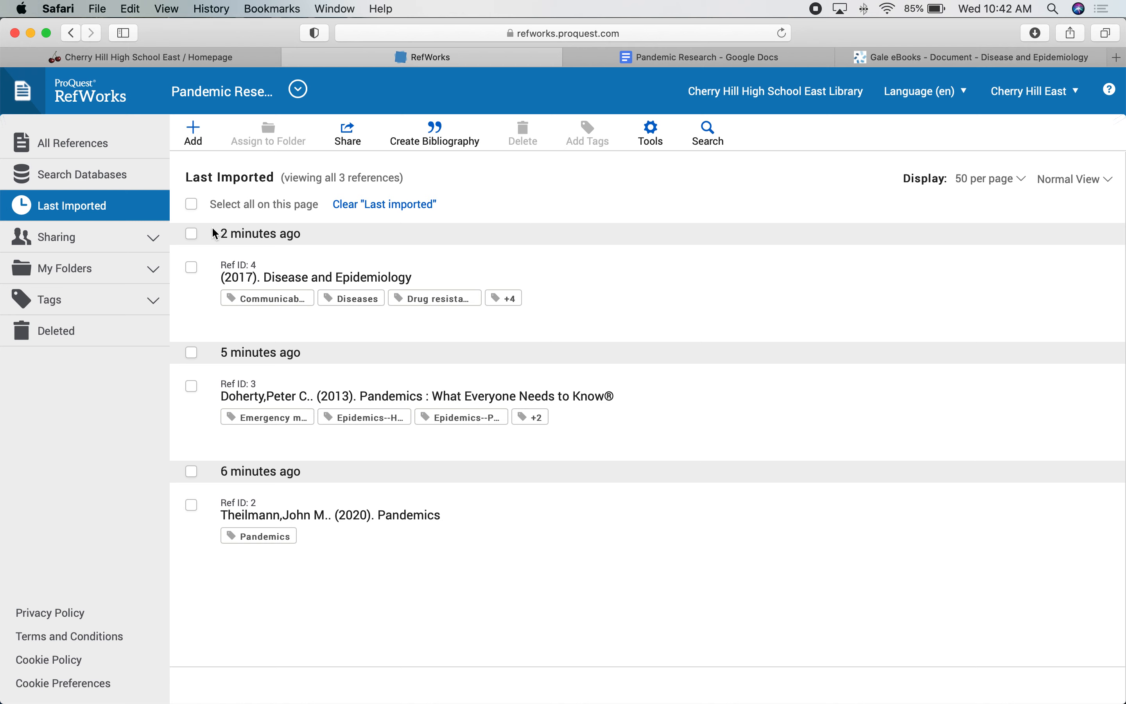
Step: Select all references in the Last Imported list and create an MLA 8th Edition bibliography from them
click(192, 235)
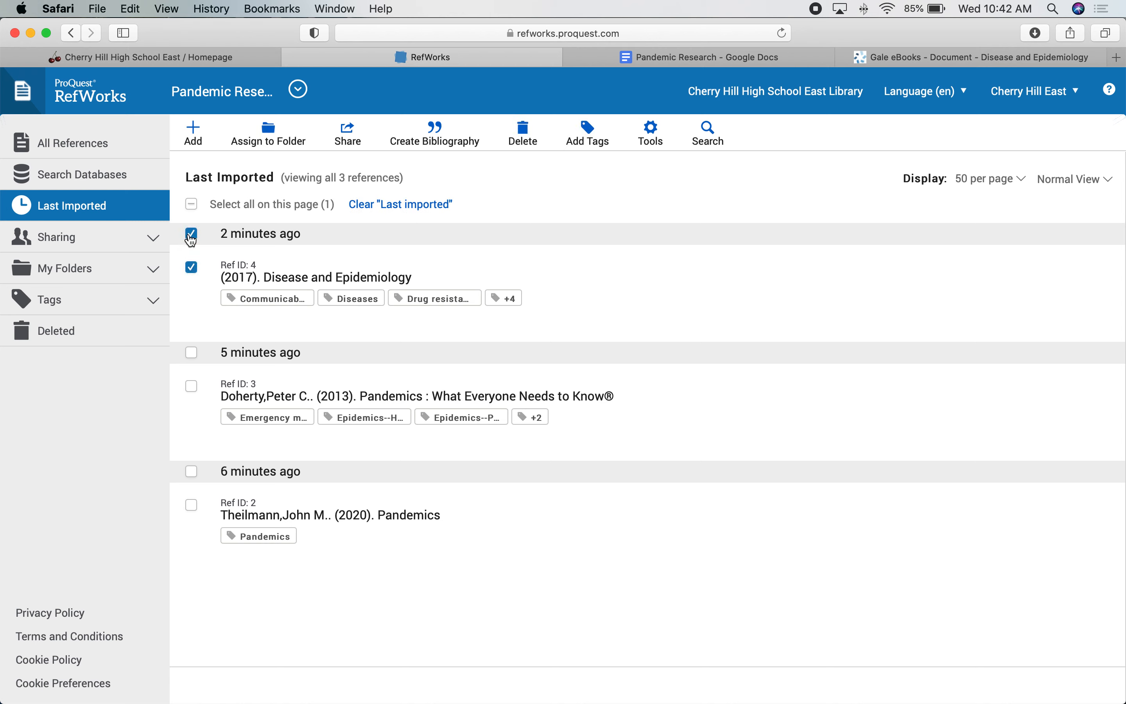
click(191, 235)
click(191, 203)
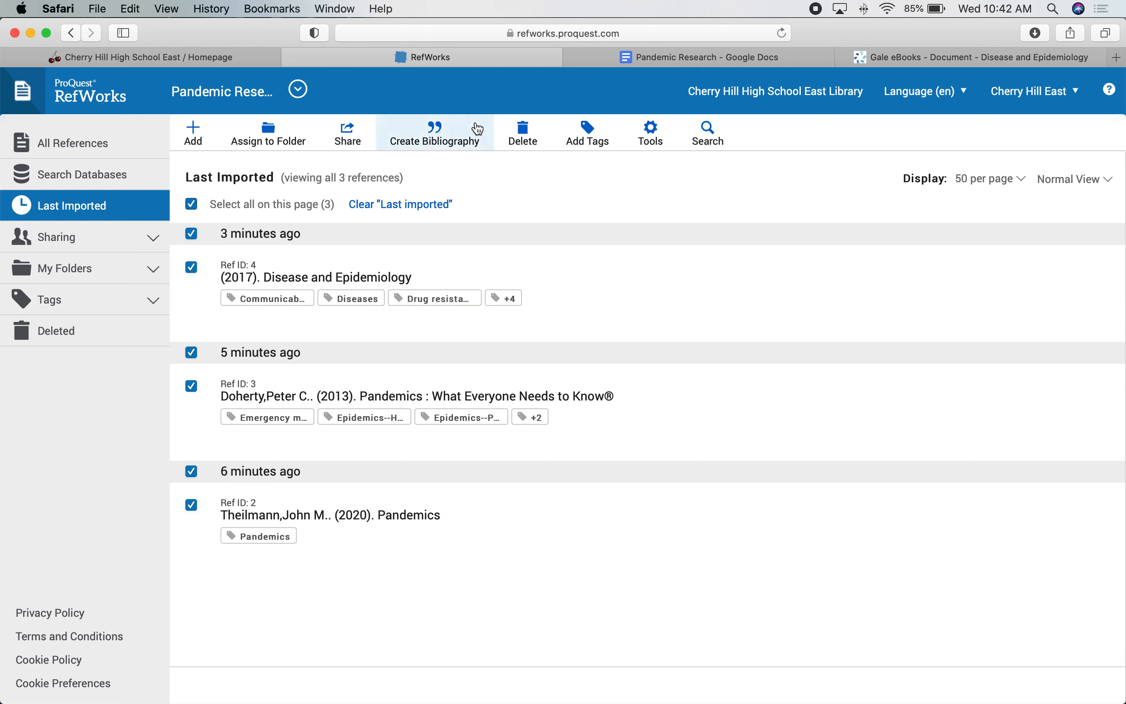
click(434, 134)
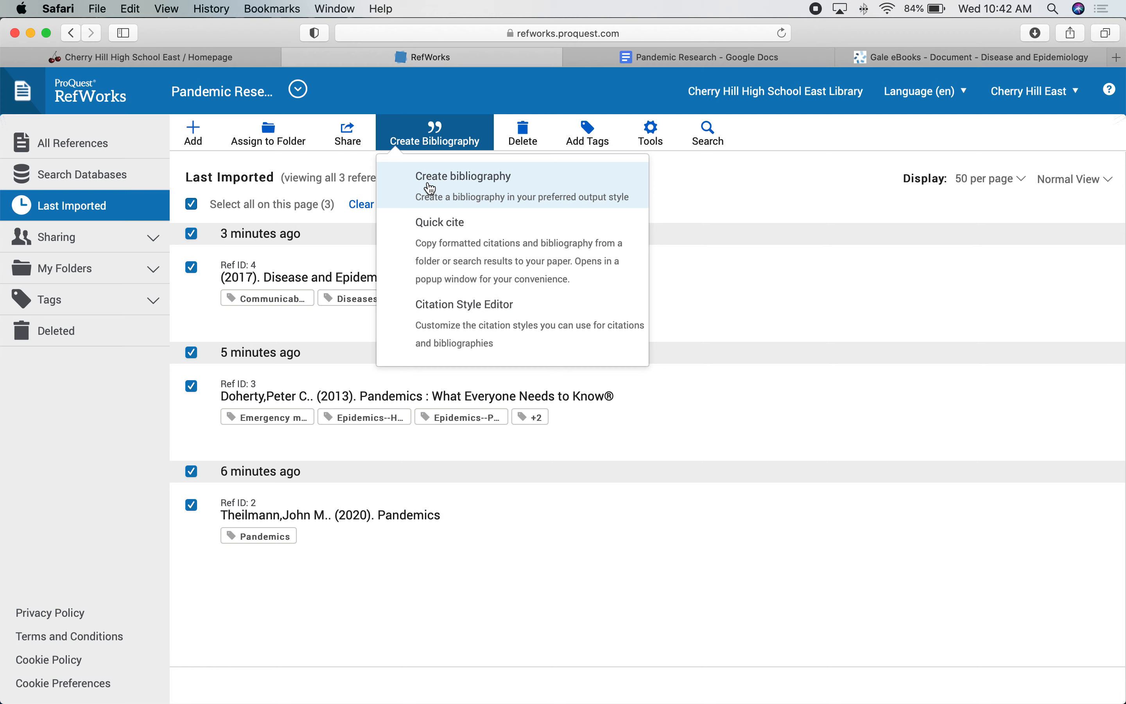
click(474, 190)
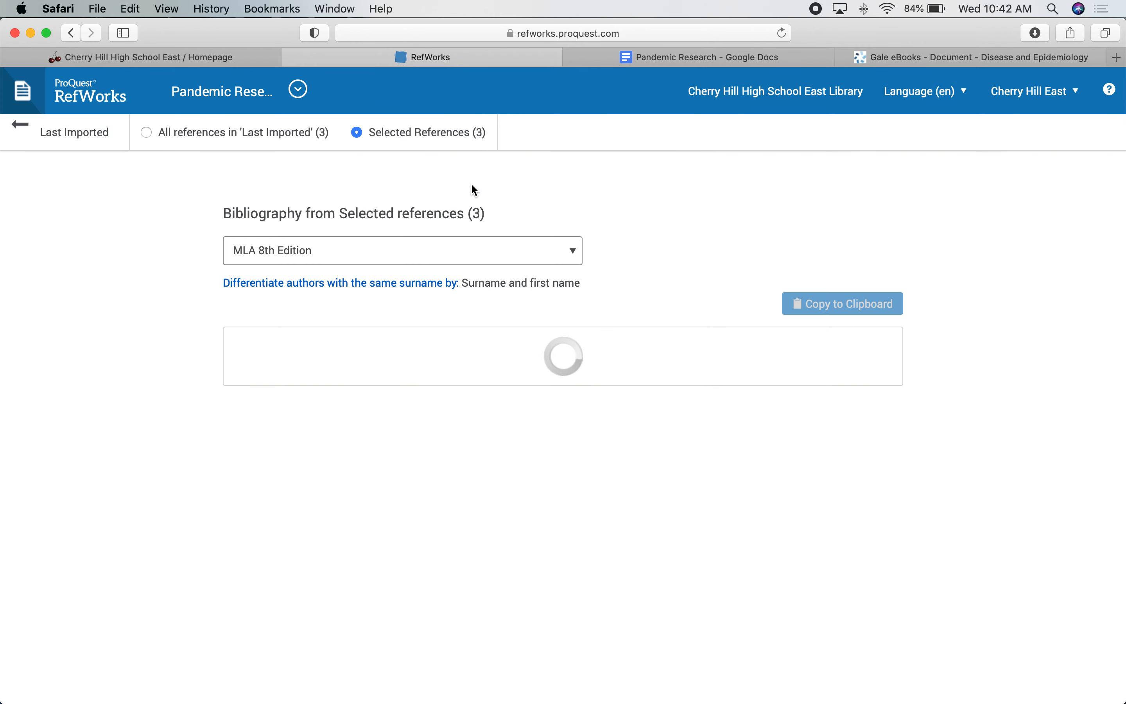
click(336, 252)
click(336, 252)
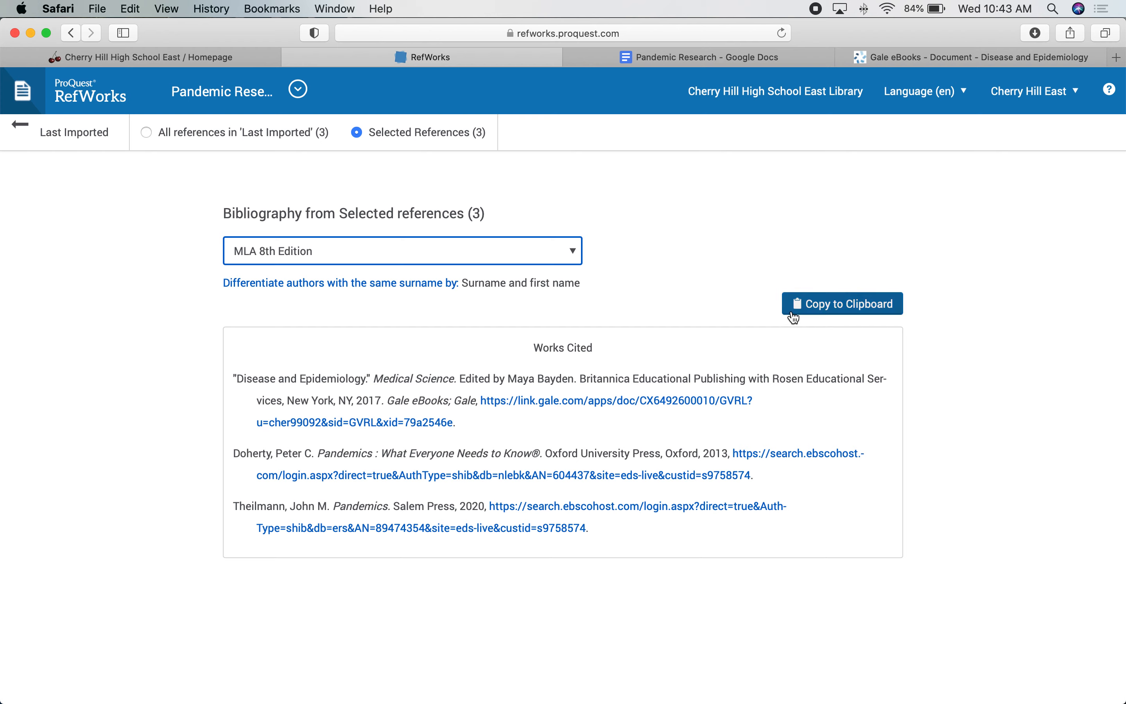
Step: Copy the generated Works Cited list to the clipboard and switch to the Pandemic Research document in Google Docs
click(812, 305)
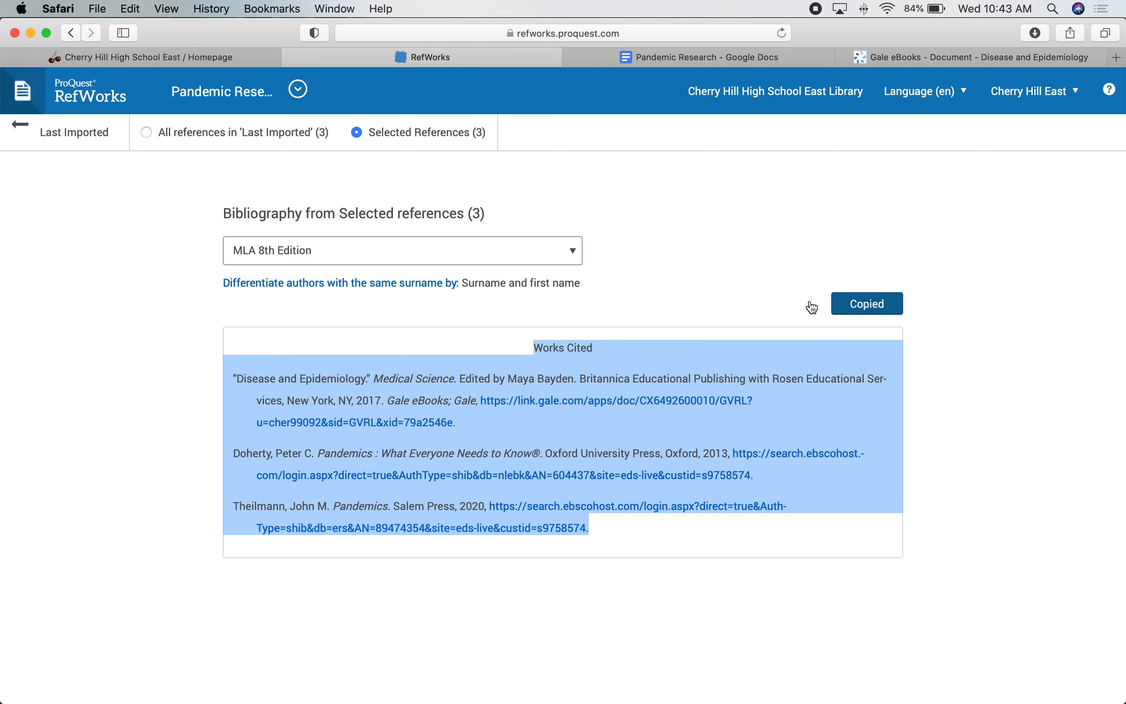
click(641, 55)
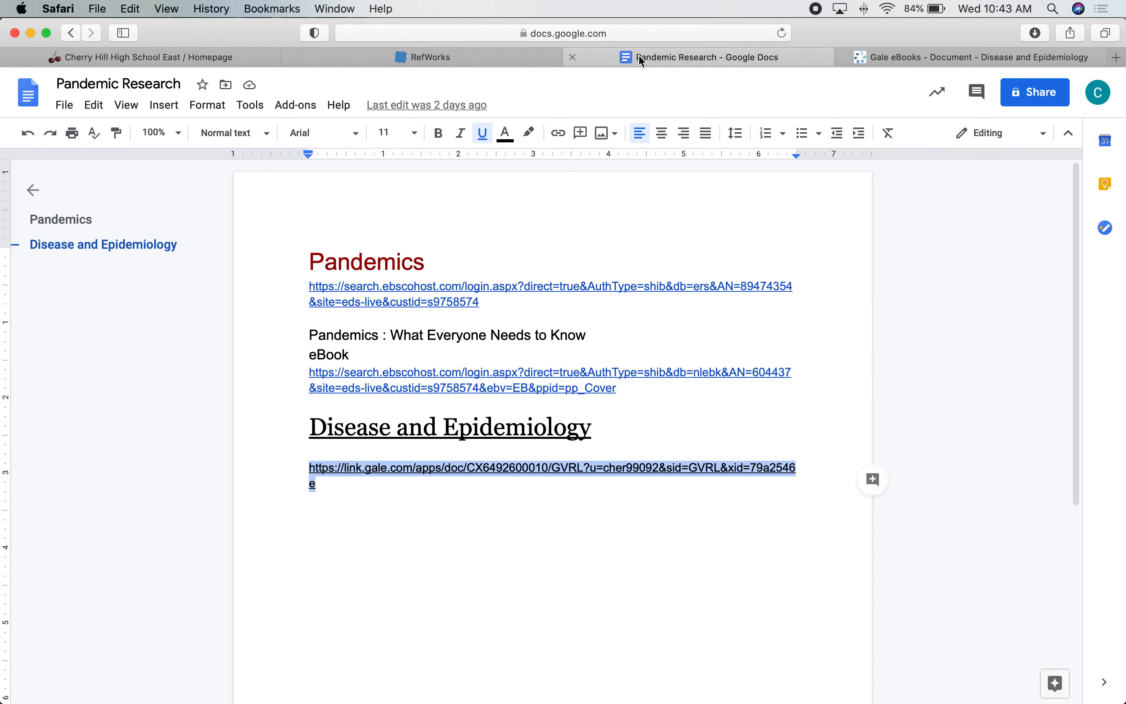